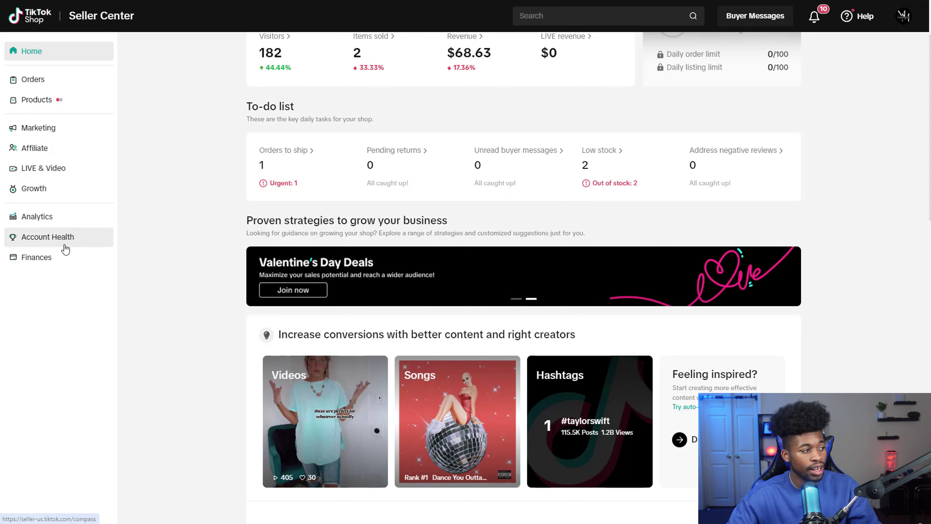
# - Look through the shop's order, product, marketing and account health sections
pyautogui.click(32, 80)
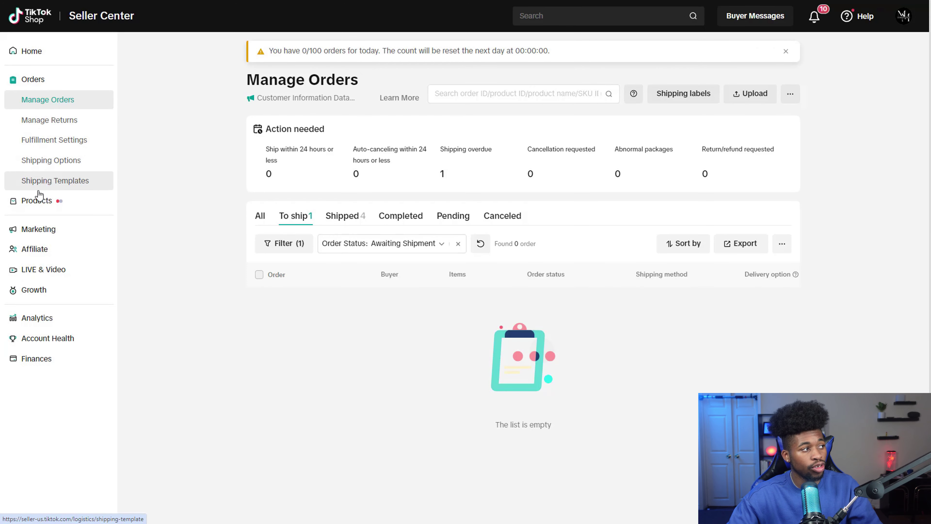
pyautogui.click(34, 202)
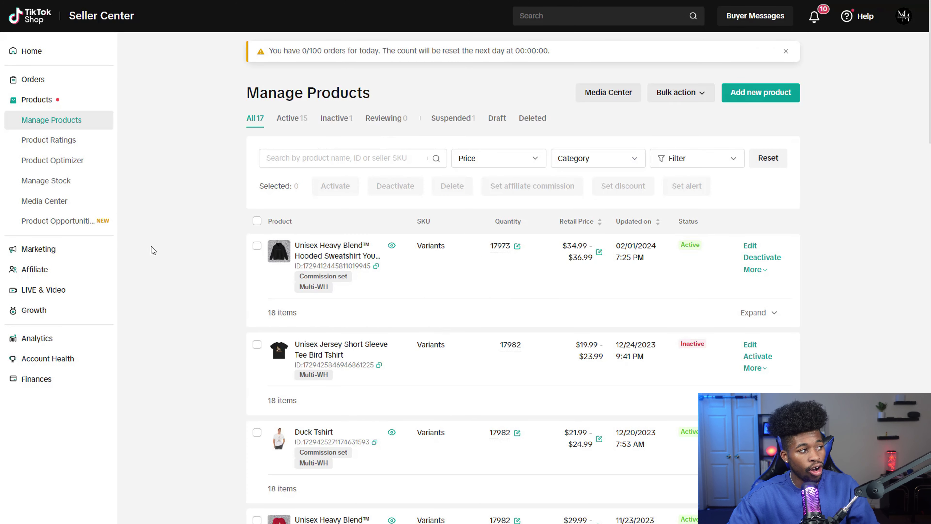
pyautogui.click(56, 250)
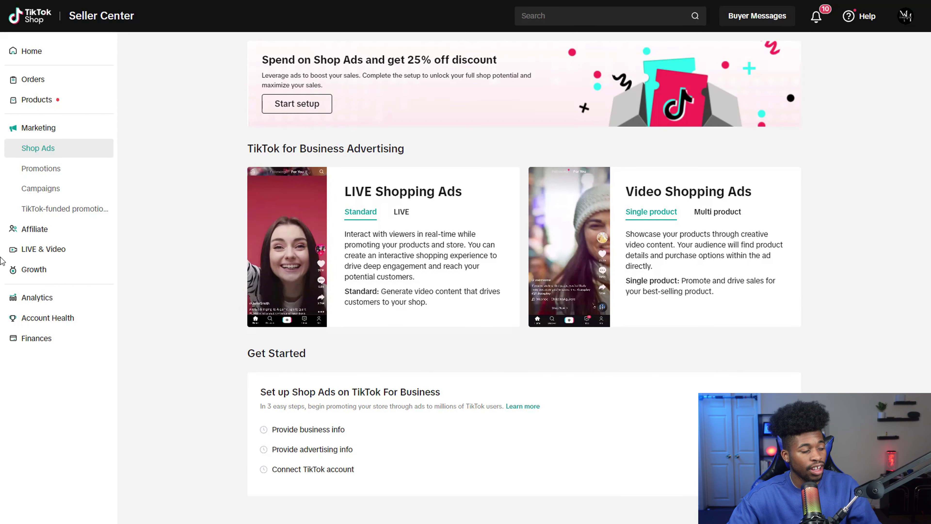
pyautogui.click(51, 240)
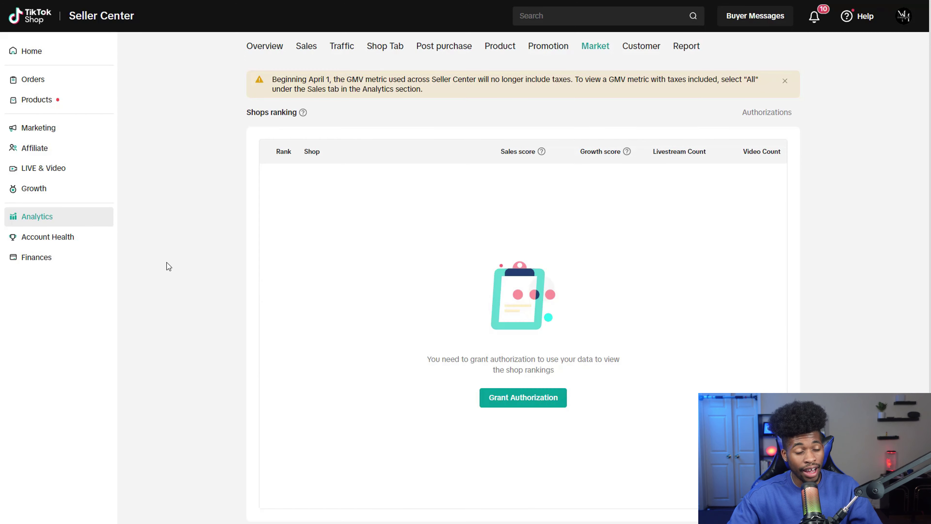
pyautogui.click(64, 243)
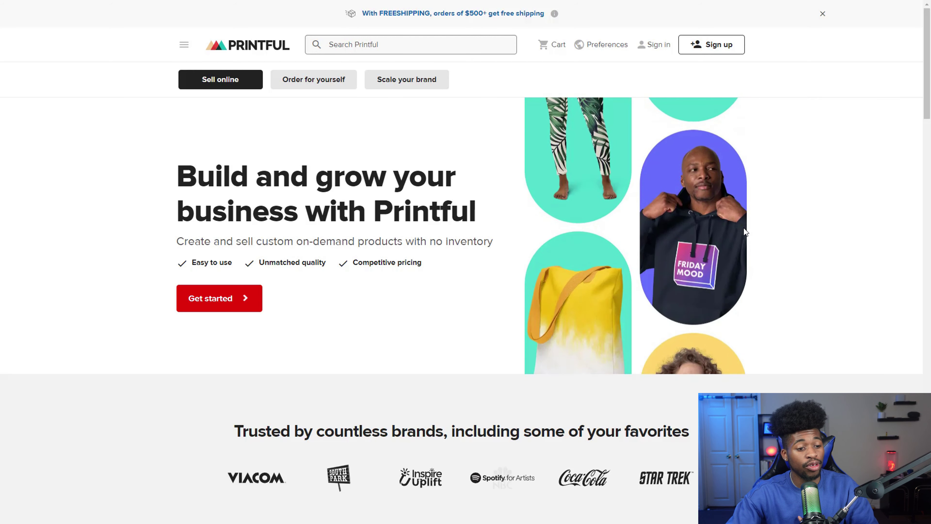
# - Switch to the Printful website and read through its home page
pyautogui.scroll(-5, 744, 228)
pyautogui.scroll(-1, 724, 250)
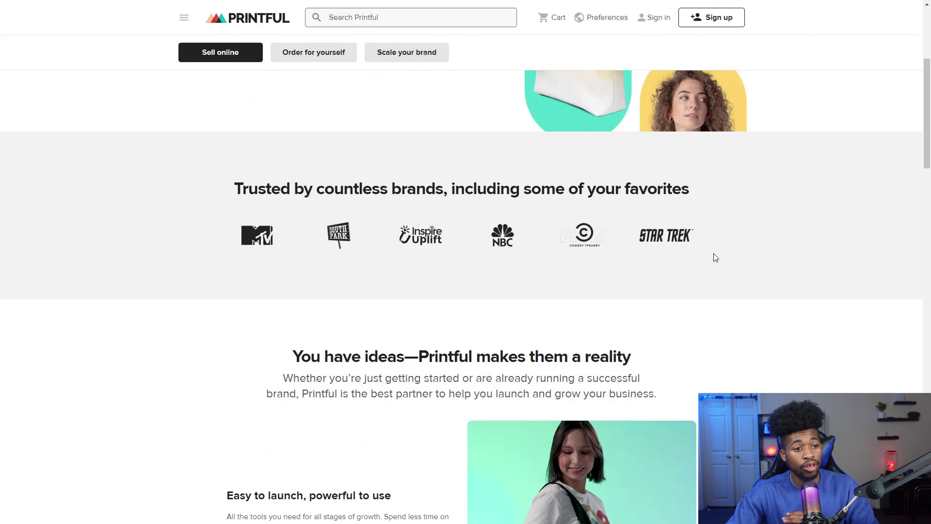
pyautogui.scroll(-1, 694, 289)
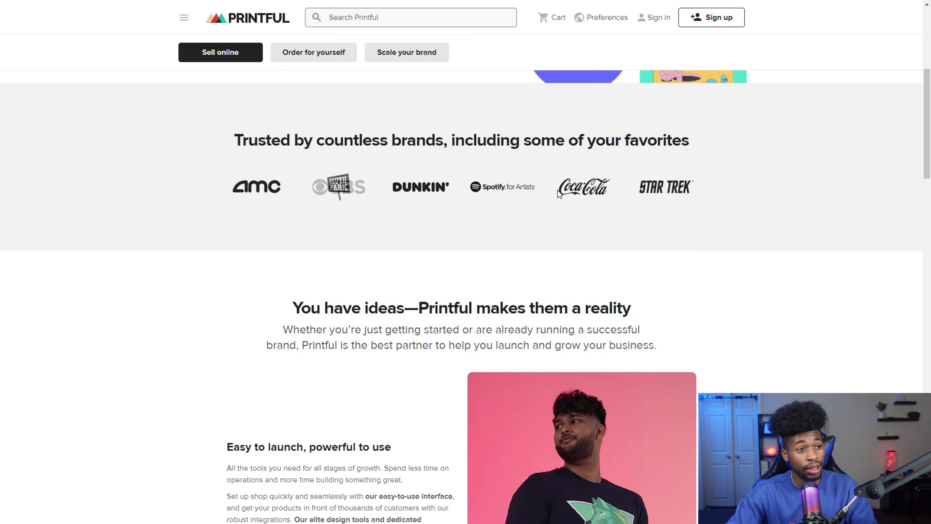
pyautogui.scroll(-3, 571, 217)
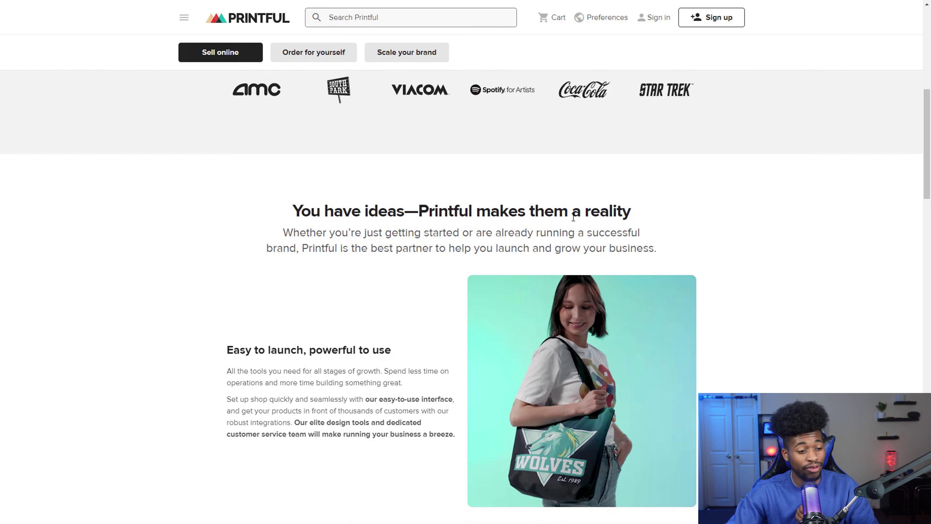
pyautogui.scroll(-4, 574, 217)
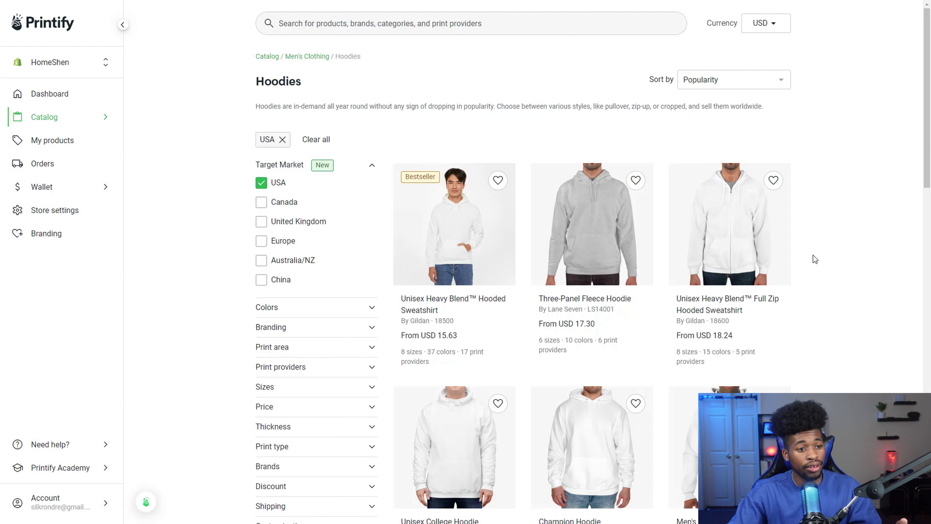
# - Switch to Printify and browse the catalog's Accessories and Home & Living subcategories
pyautogui.moveTo(73, 116)
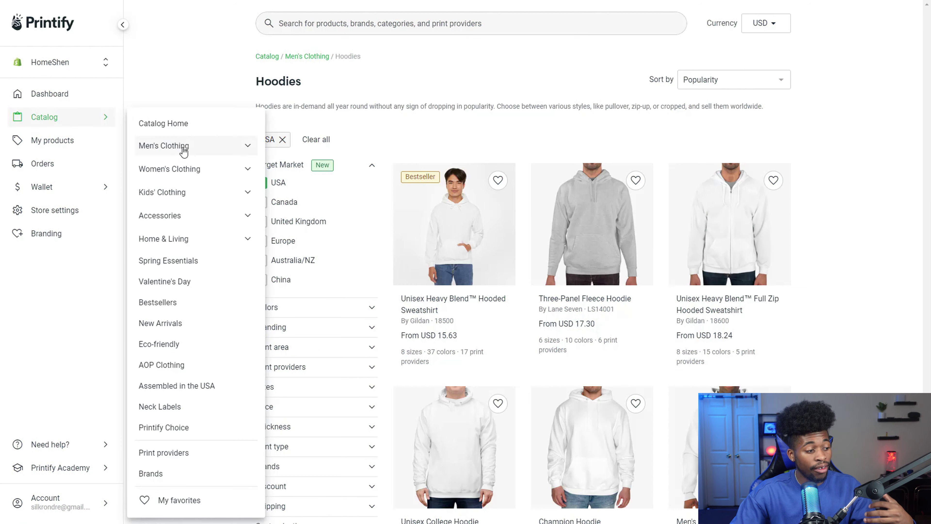
pyautogui.click(185, 215)
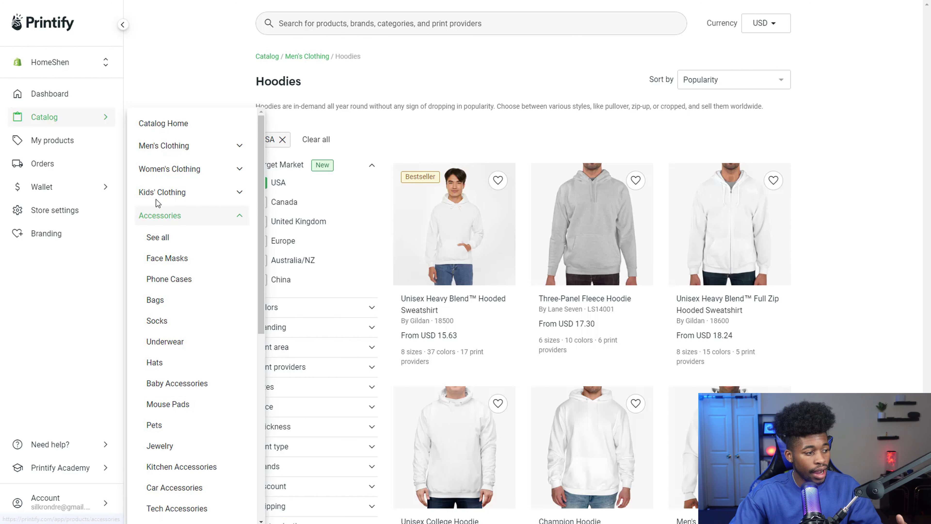
pyautogui.click(167, 215)
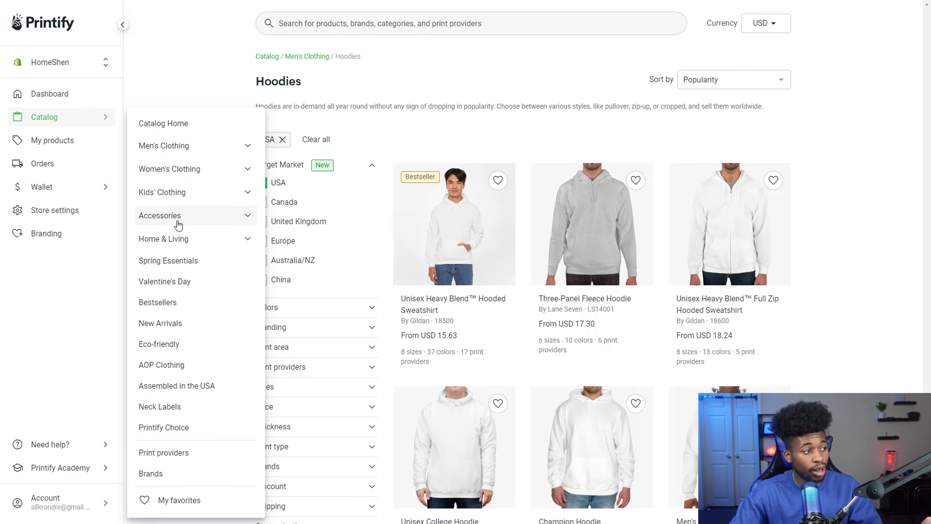
pyautogui.click(172, 243)
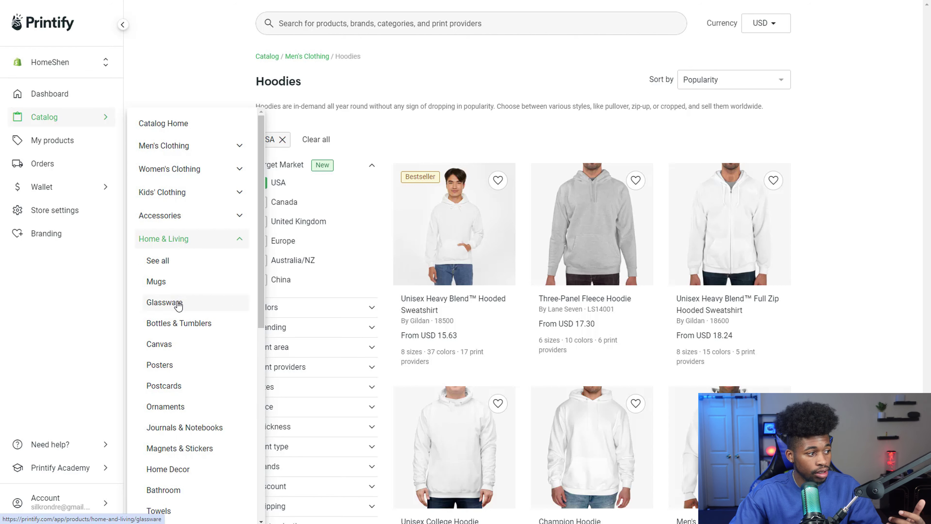
pyautogui.scroll(-3, 181, 311)
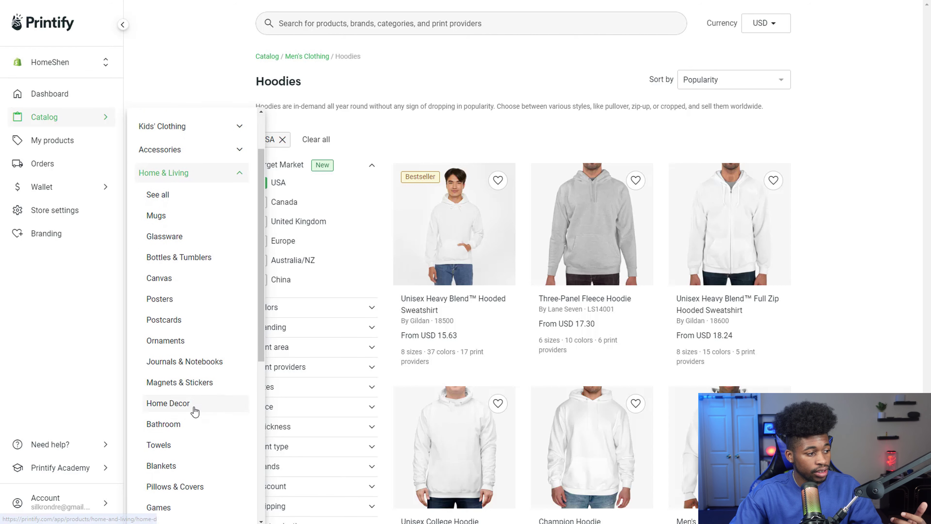
pyautogui.scroll(-1, 183, 388)
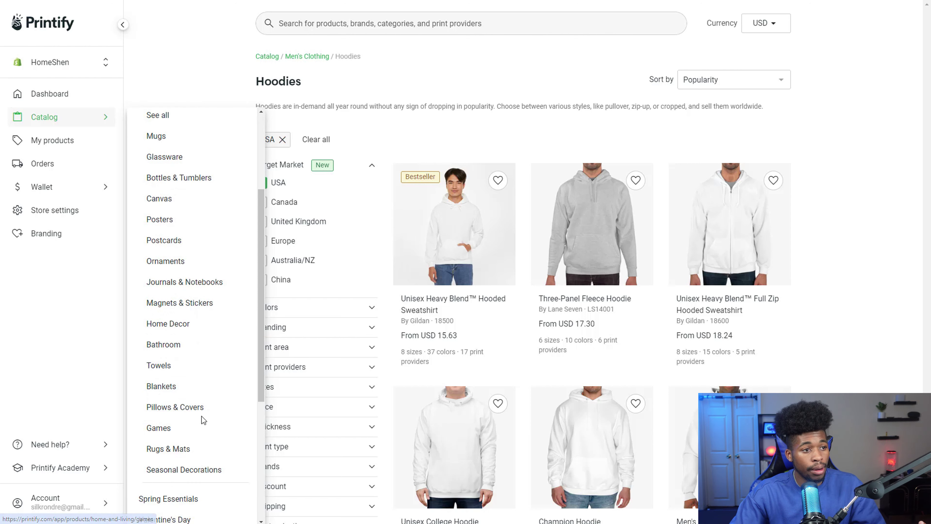
pyautogui.scroll(2, 213, 366)
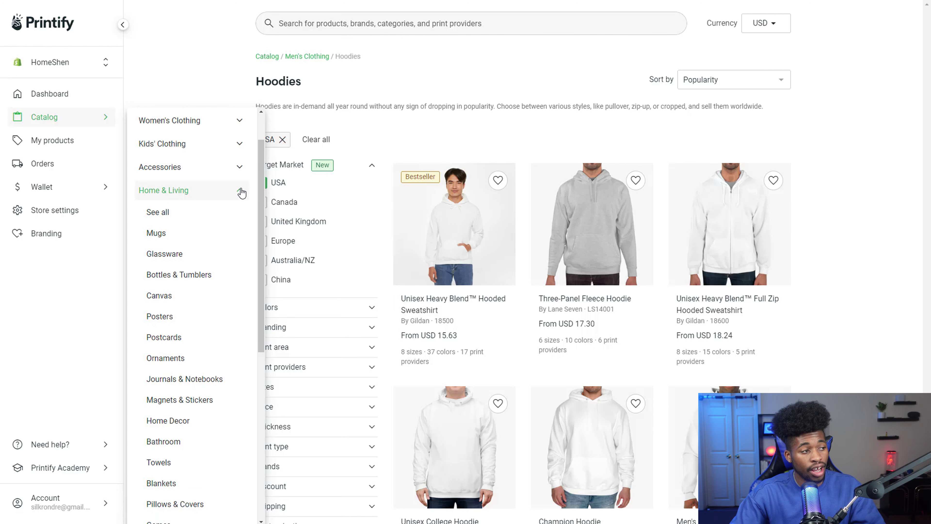
# - Show the T-shirts in the catalog's Men's Clothing category
pyautogui.scroll(2, 183, 146)
pyautogui.click(183, 146)
pyautogui.click(185, 192)
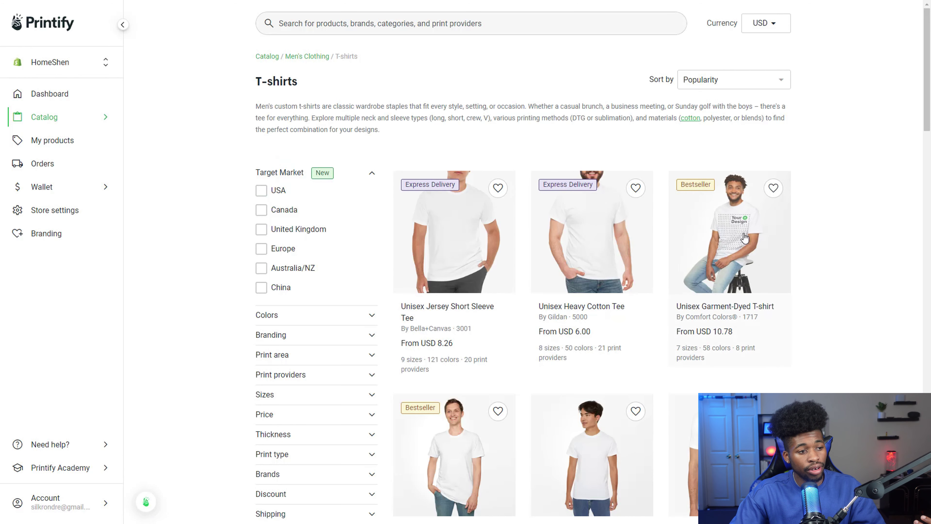
# - Choose the Bella+Canvas Unisex Jersey Short Sleeve Tee, compare its print providers, and start designing it with Monster Digital
pyautogui.scroll(-1, 850, 269)
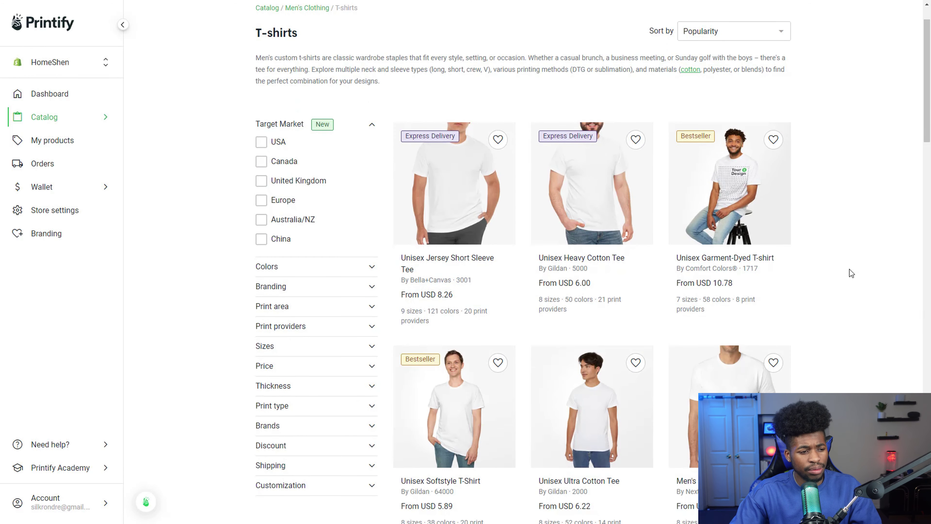
pyautogui.scroll(-1, 850, 269)
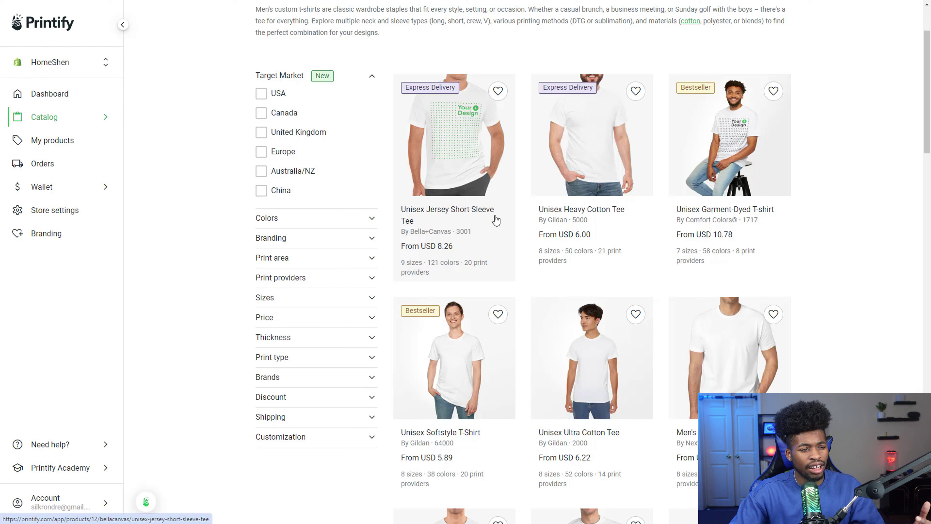
pyautogui.click(461, 219)
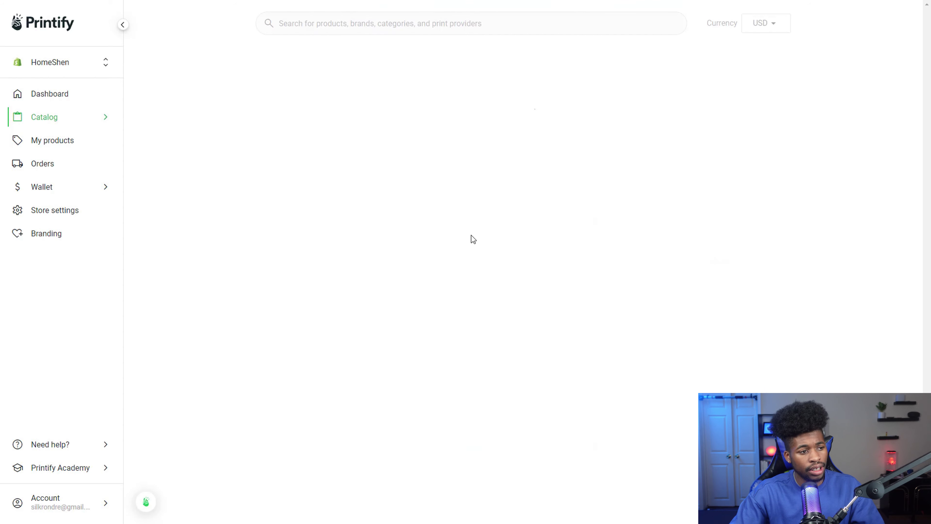
pyautogui.scroll(-10, 561, 209)
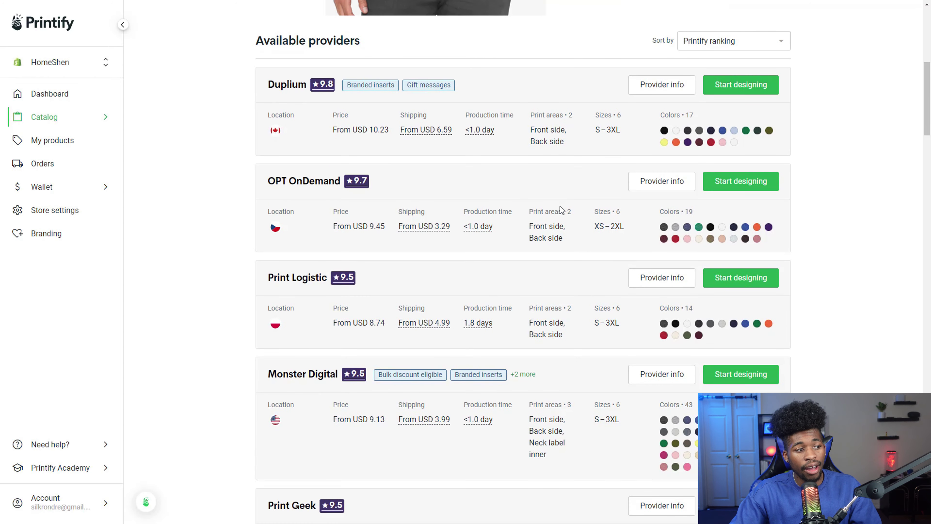
pyautogui.scroll(-1, 557, 201)
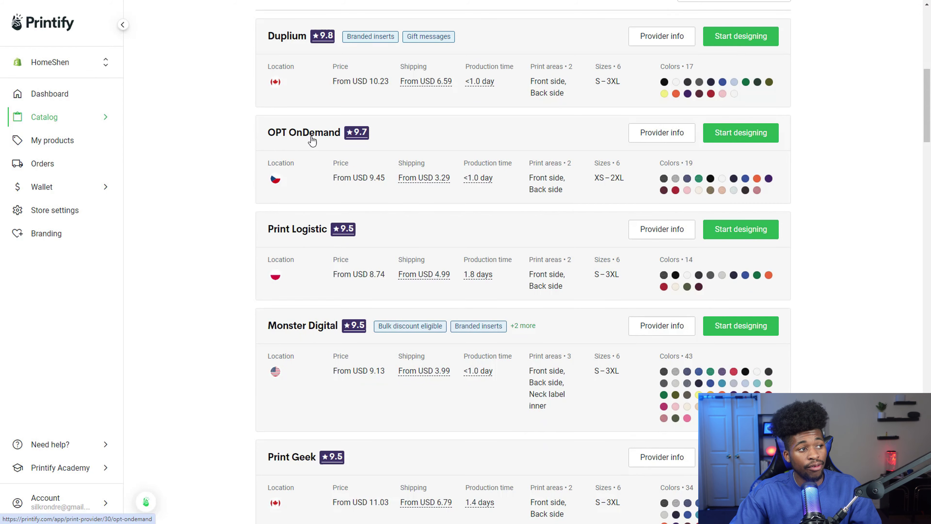
pyautogui.scroll(-3, 311, 141)
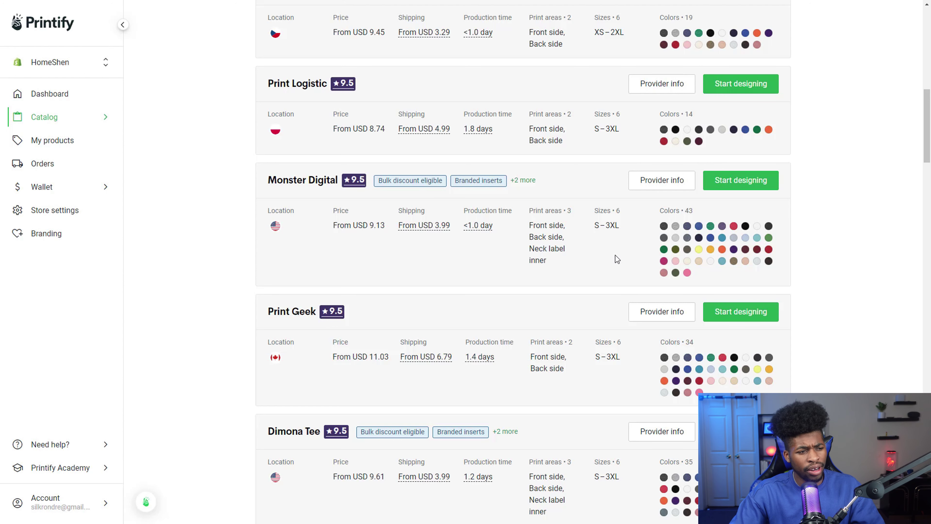
pyautogui.scroll(1, 623, 264)
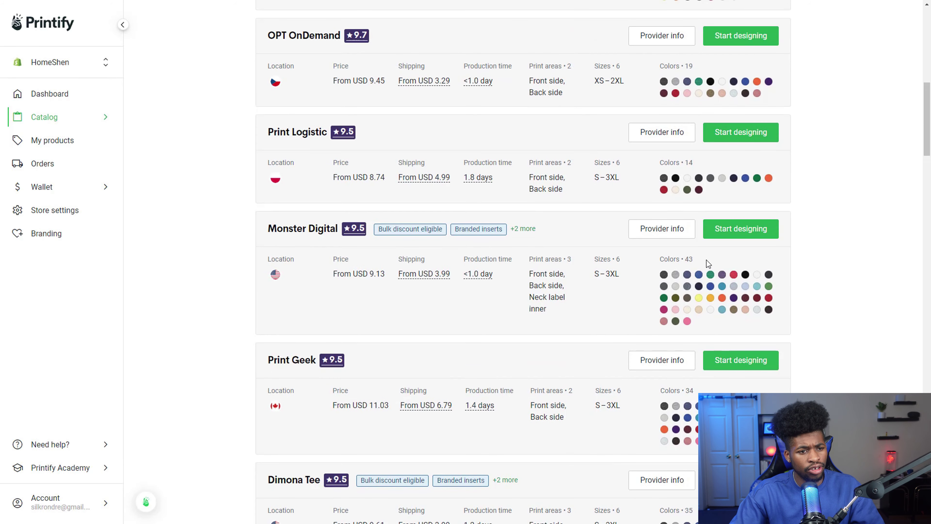
pyautogui.click(728, 234)
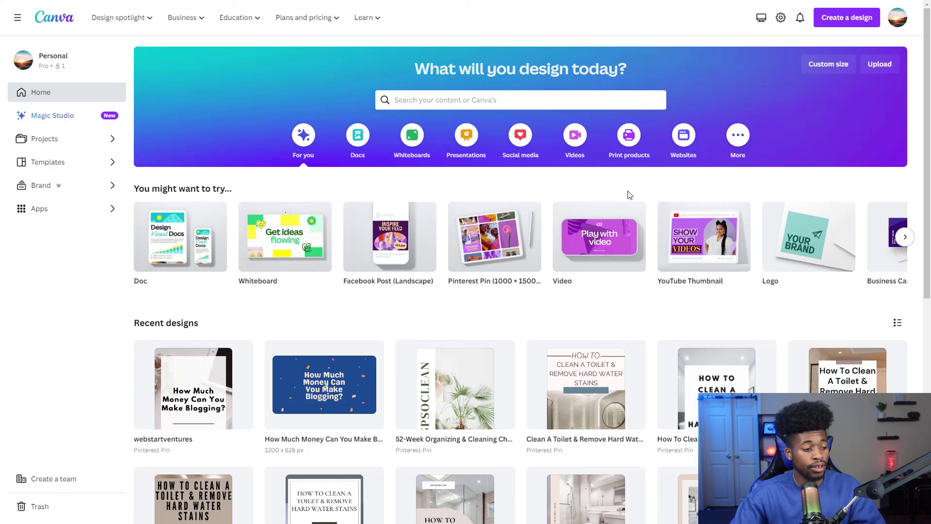
# - Switch to Canva and create a blank custom-size design of 4500 × 5100 px
pyautogui.moveTo(696, 269)
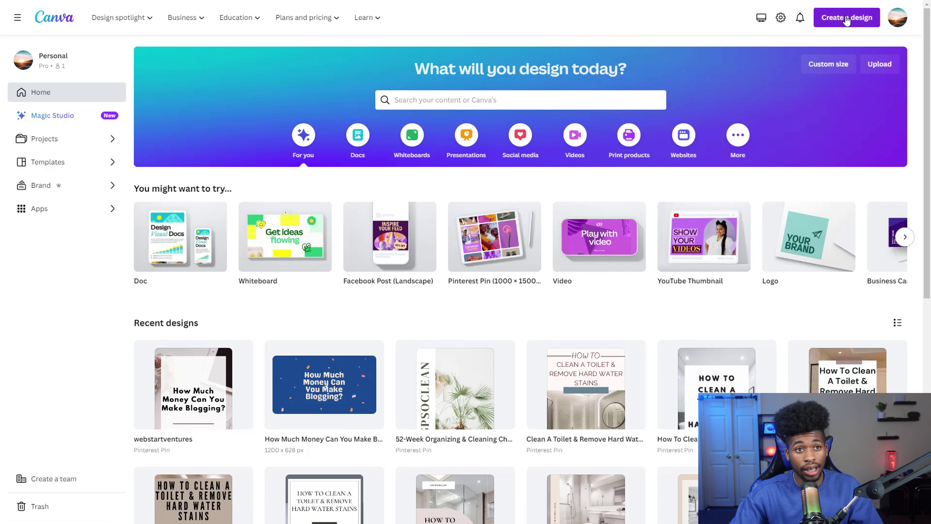
pyautogui.click(832, 23)
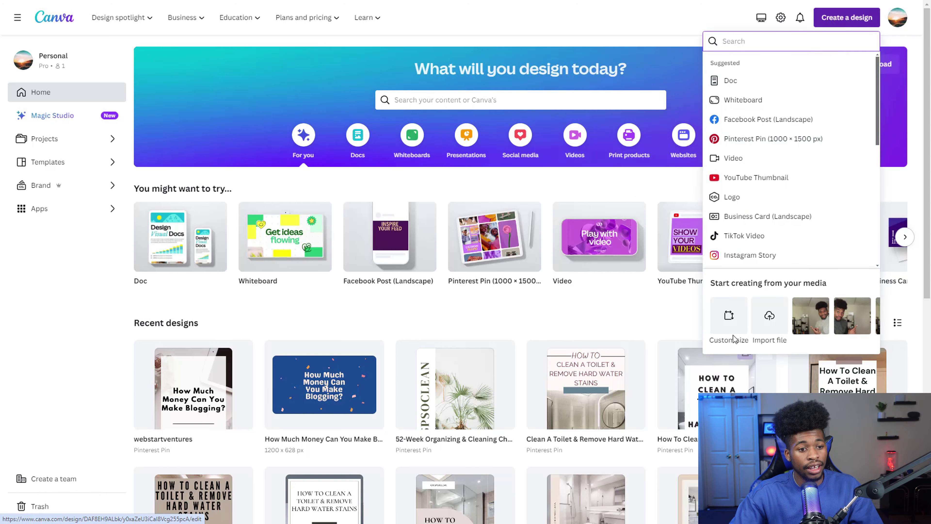
pyautogui.click(725, 330)
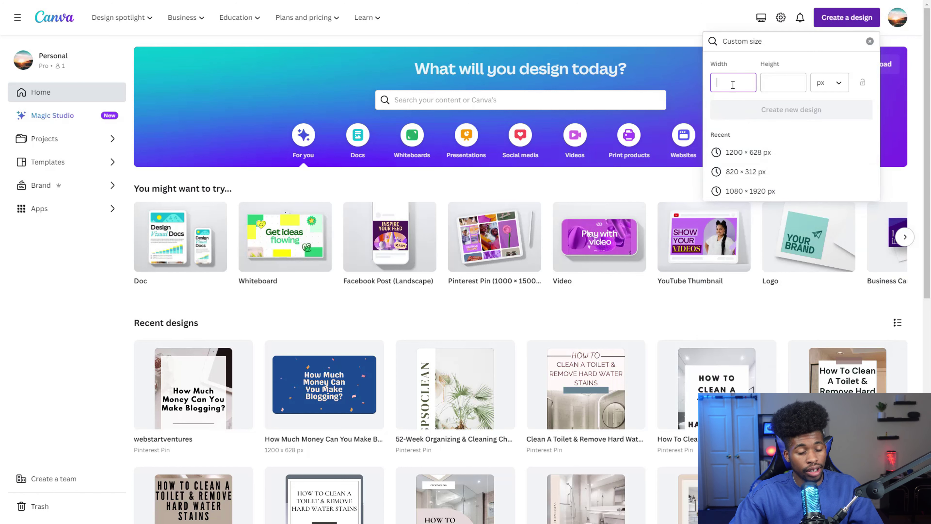
pyautogui.write('4500')
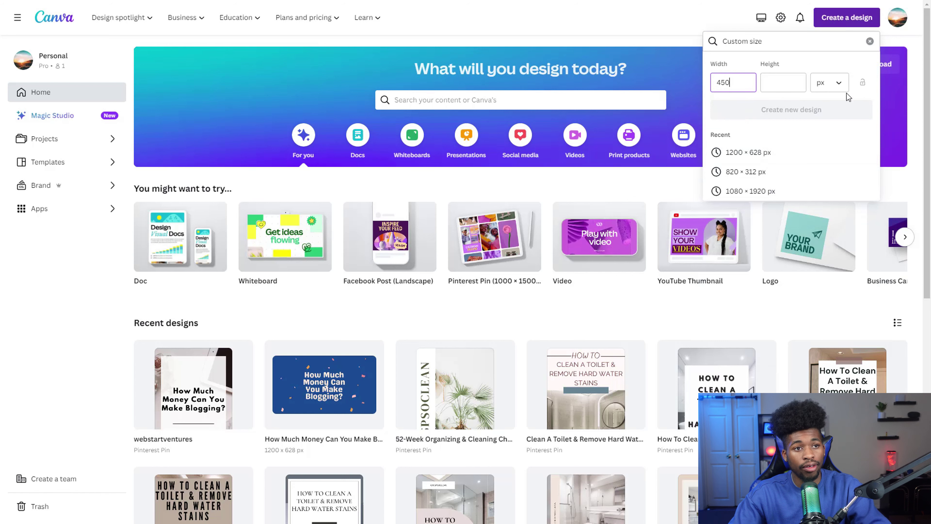
pyautogui.click(793, 79)
pyautogui.write('5100')
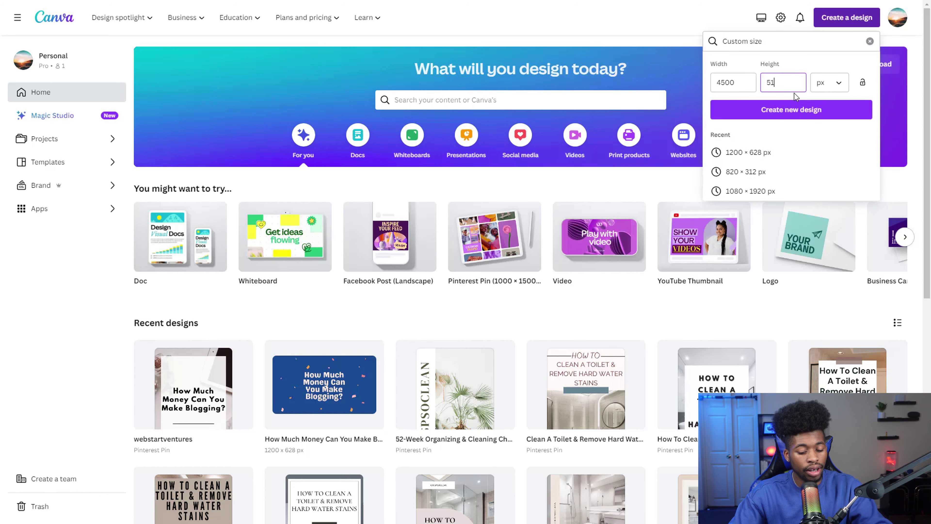
pyautogui.click(803, 112)
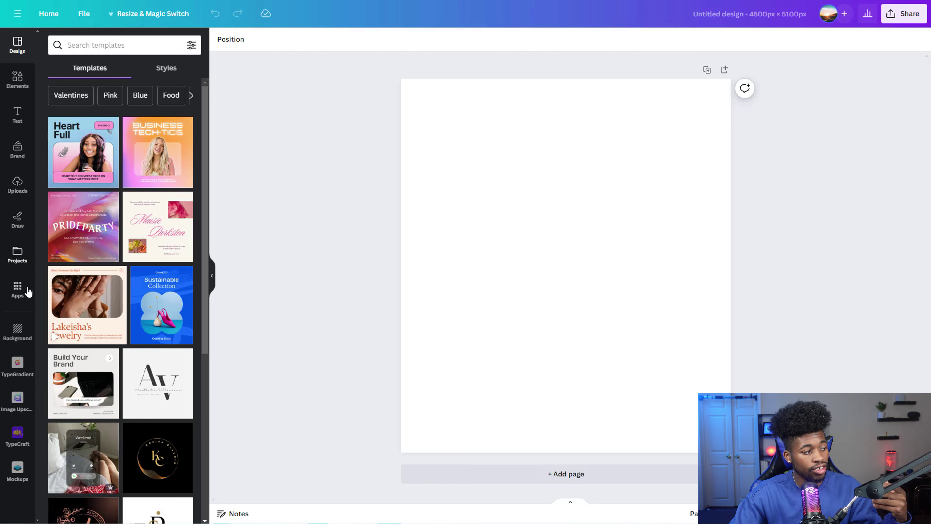
# - Add the solid red heart graphic from the Heart elements and place it horizontally centred, slightly below the middle of the page
pyautogui.click(19, 79)
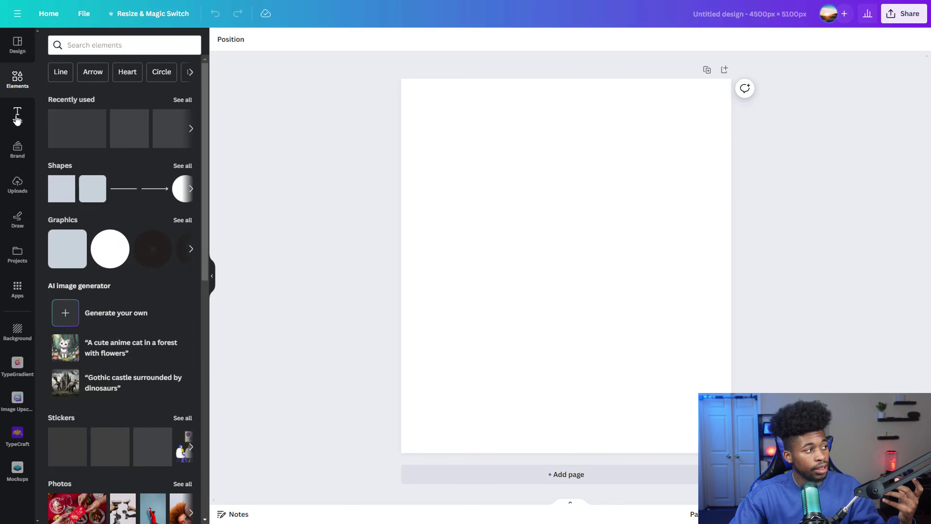
pyautogui.click(17, 117)
pyautogui.click(18, 78)
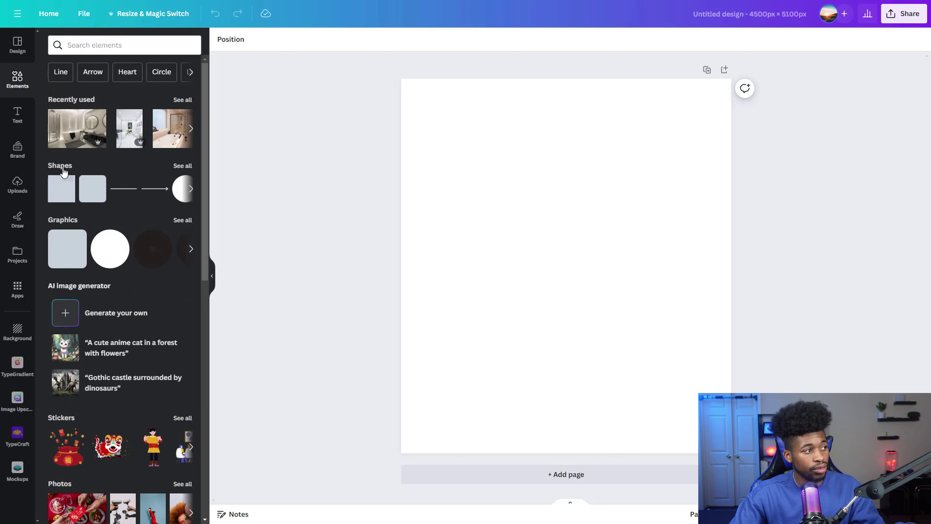
pyautogui.click(127, 72)
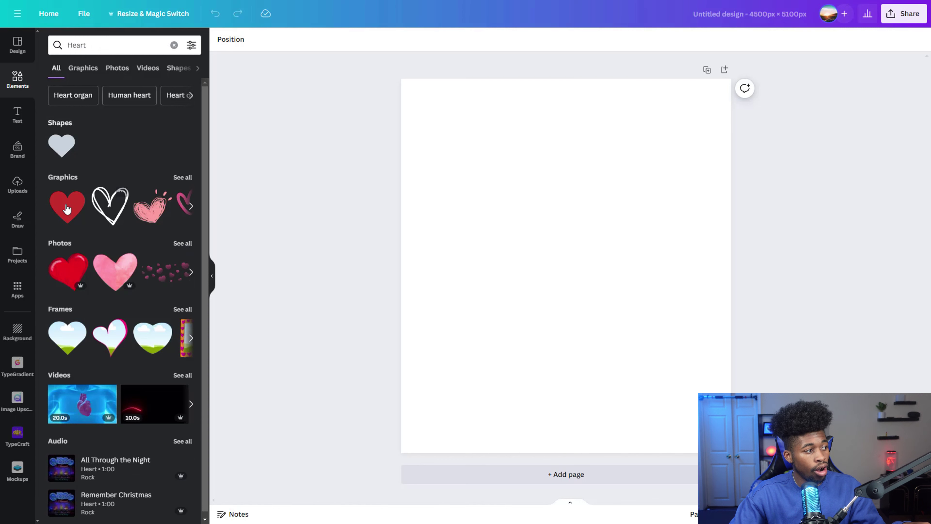
pyautogui.click(67, 209)
pyautogui.moveTo(576, 279); pyautogui.dragTo(575, 317)
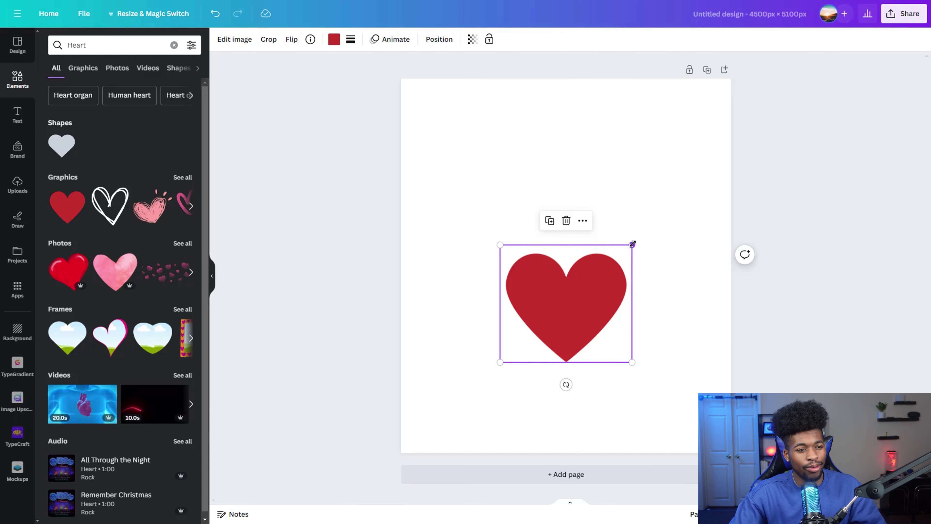
# - Enlarge the red heart and keep it horizontally centred in the lower part of the page
pyautogui.moveTo(633, 243); pyautogui.dragTo(690, 194)
pyautogui.moveTo(639, 279); pyautogui.dragTo(609, 309)
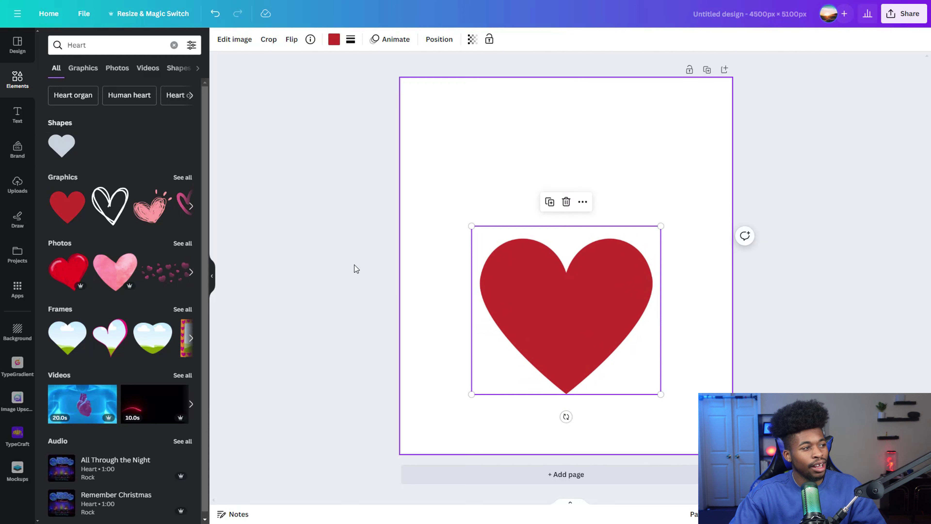
# - Add a heading reading "You've Stolen My Heart" above the red heart
pyautogui.click(18, 117)
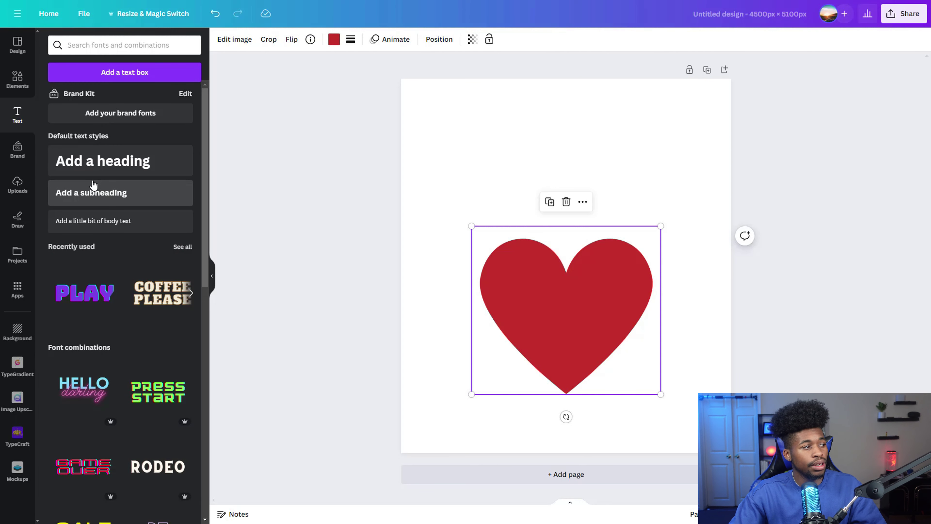
pyautogui.moveTo(564, 309); pyautogui.dragTo(596, 152)
pyautogui.click(103, 160)
pyautogui.click(686, 282)
pyautogui.write("You've Stolen My")
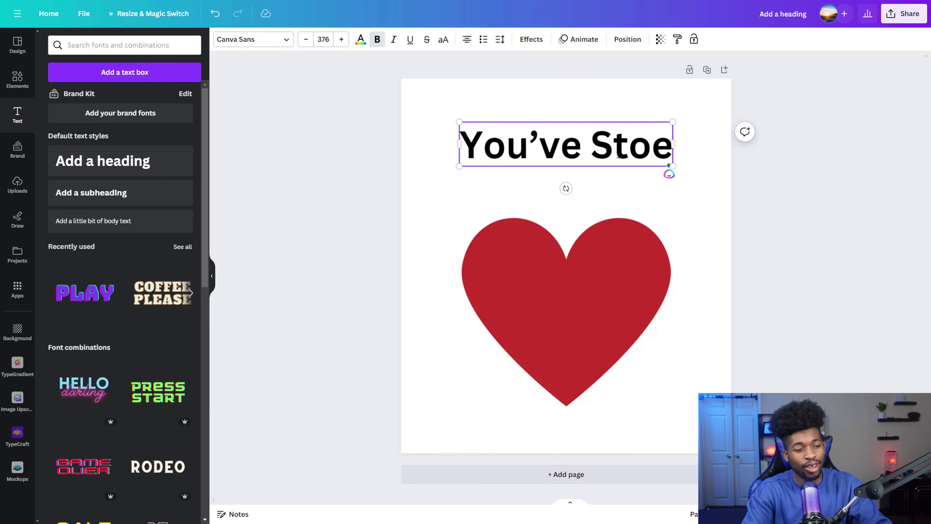
pyautogui.write(' Heart')
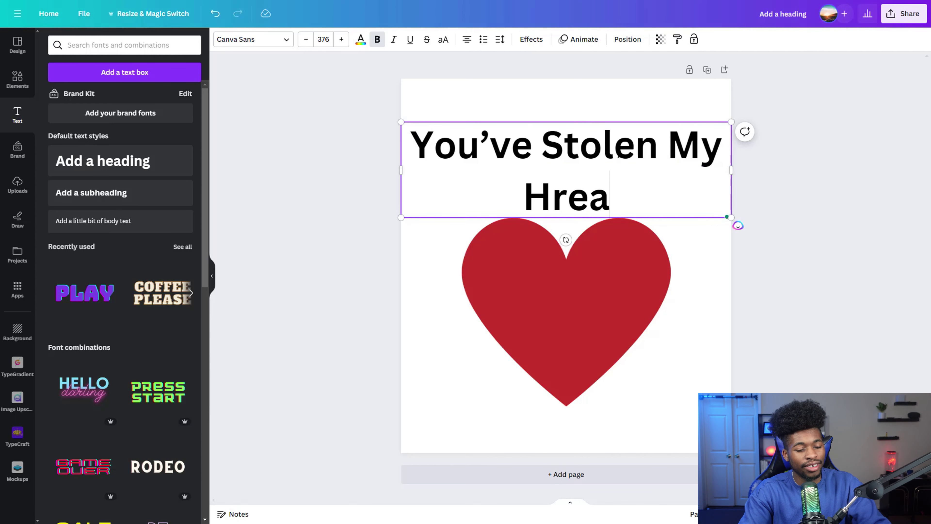
pyautogui.press('Escape')
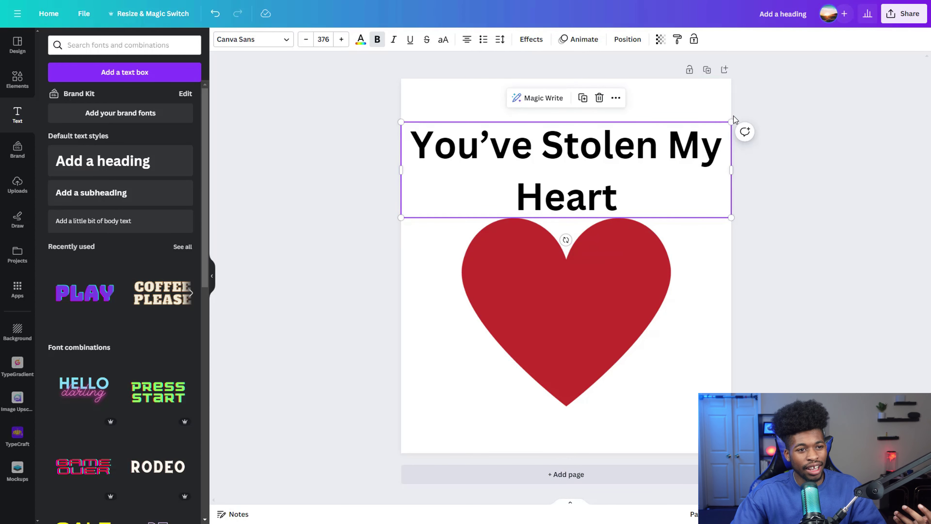
# - Shrink the heading slightly, nudge the heart up and to the right, and place the heading horizontally centred close above it
pyautogui.moveTo(732, 122); pyautogui.dragTo(689, 146)
pyautogui.moveTo(567, 189); pyautogui.dragTo(596, 166)
pyautogui.moveTo(607, 302); pyautogui.dragTo(613, 294)
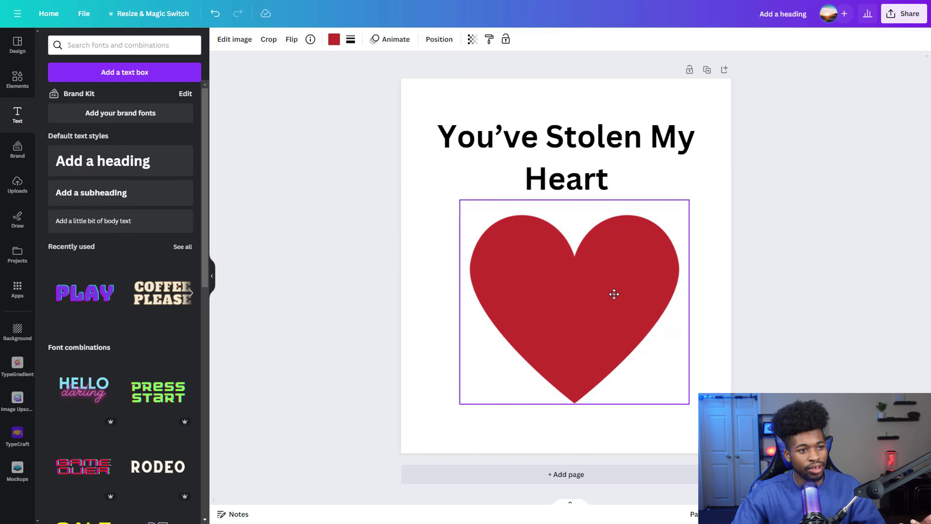
pyautogui.click(749, 285)
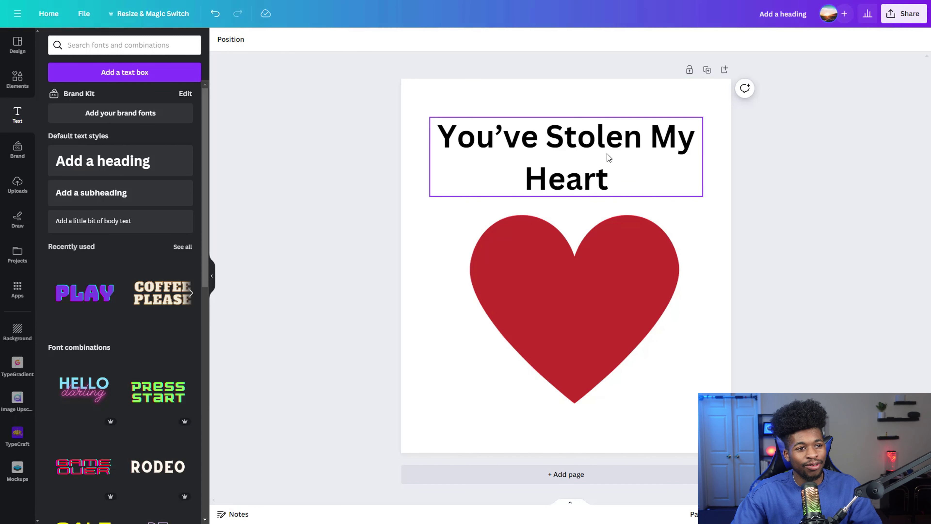
pyautogui.moveTo(617, 163); pyautogui.dragTo(617, 178)
pyautogui.click(822, 320)
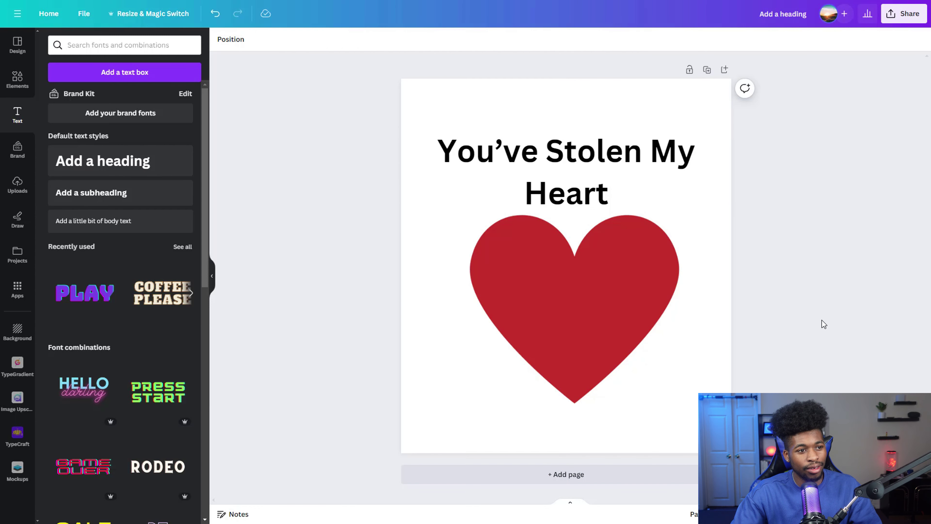
# - Search the elements library for "bird" and for "toilet"
pyautogui.click(31, 78)
pyautogui.doubleClick(107, 42)
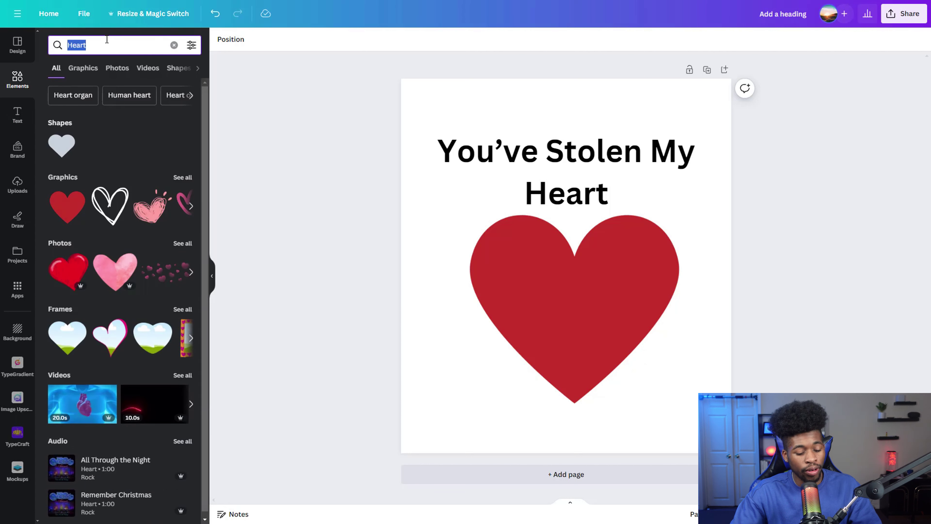
pyautogui.write('bird')
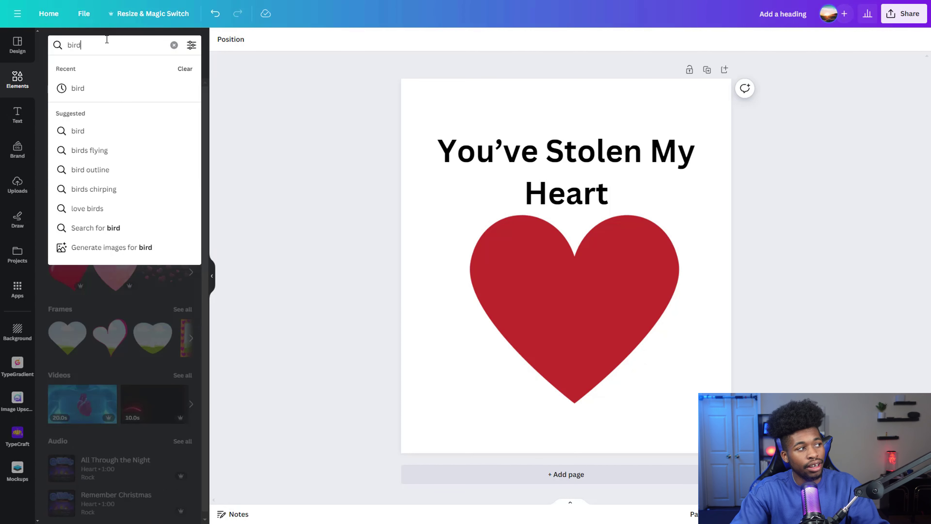
pyautogui.click(76, 90)
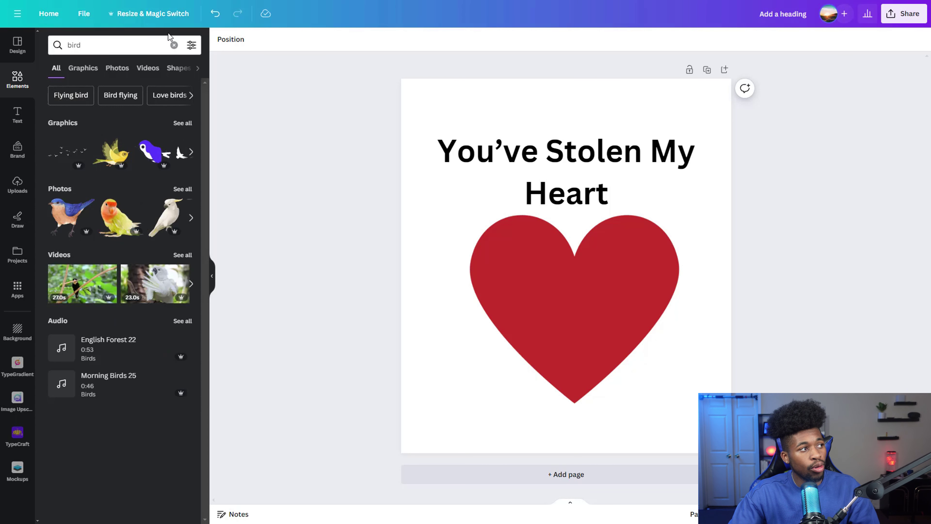
pyautogui.click(173, 45)
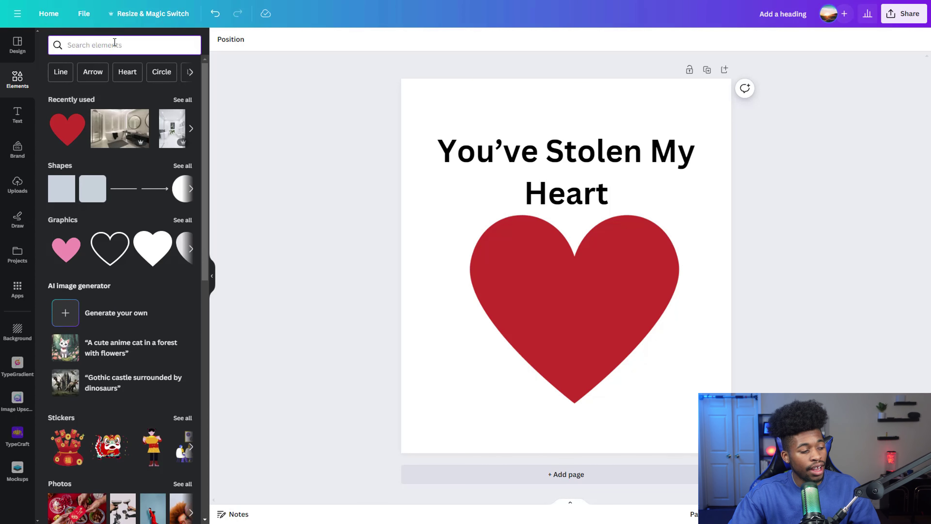
pyautogui.write('toilet')
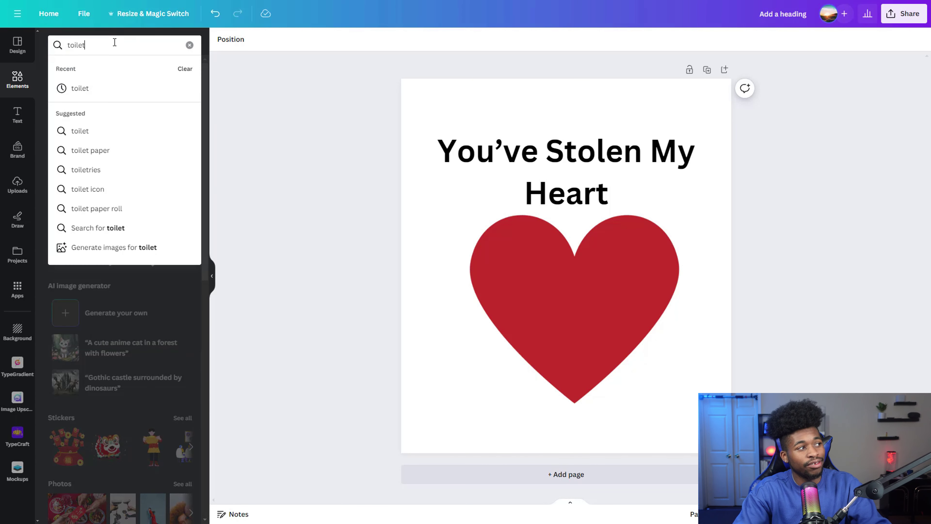
pyautogui.press('Return')
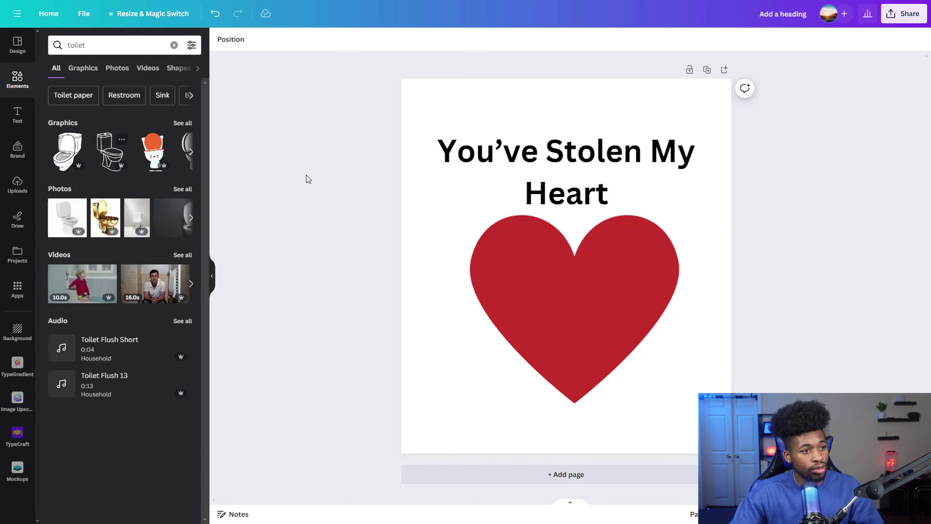
# - Browse the ready-made font combinations among the text styles
pyautogui.click(13, 125)
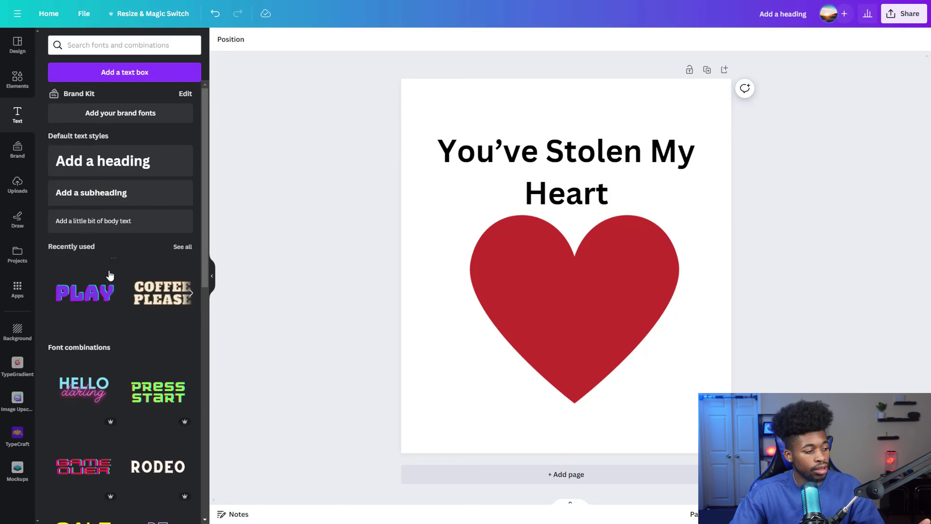
pyautogui.scroll(-3, 110, 271)
pyautogui.scroll(-4, 114, 336)
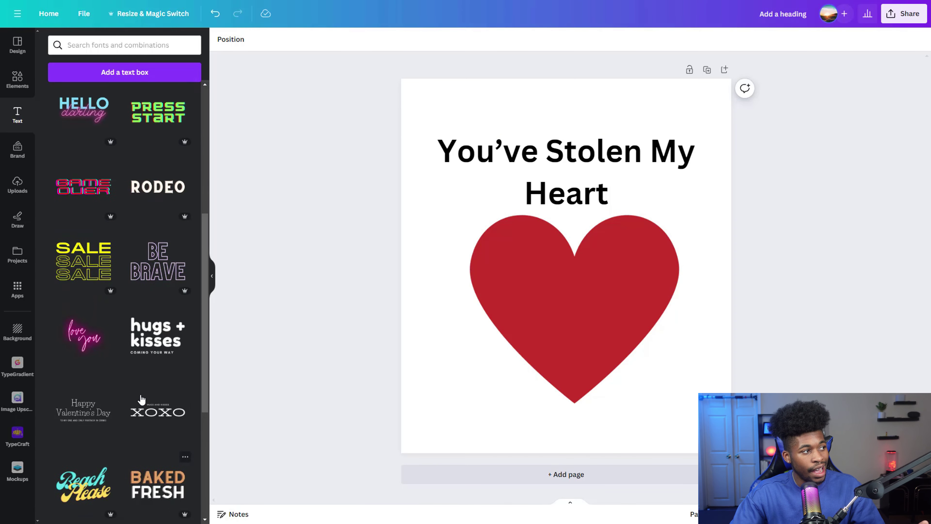
pyautogui.scroll(5, 144, 389)
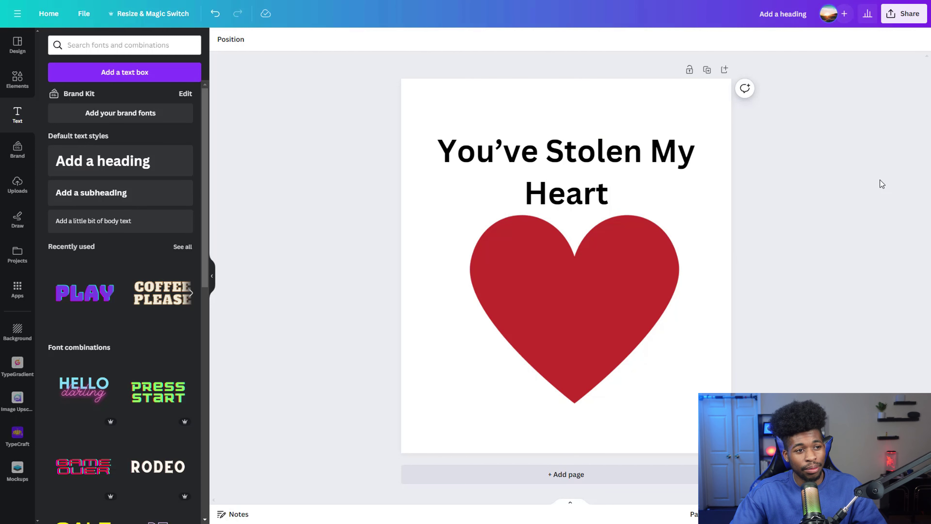
# - Download the design as a PNG at size 3 (13,500 × 15,300 px) with a transparent background
pyautogui.click(905, 15)
pyautogui.click(823, 262)
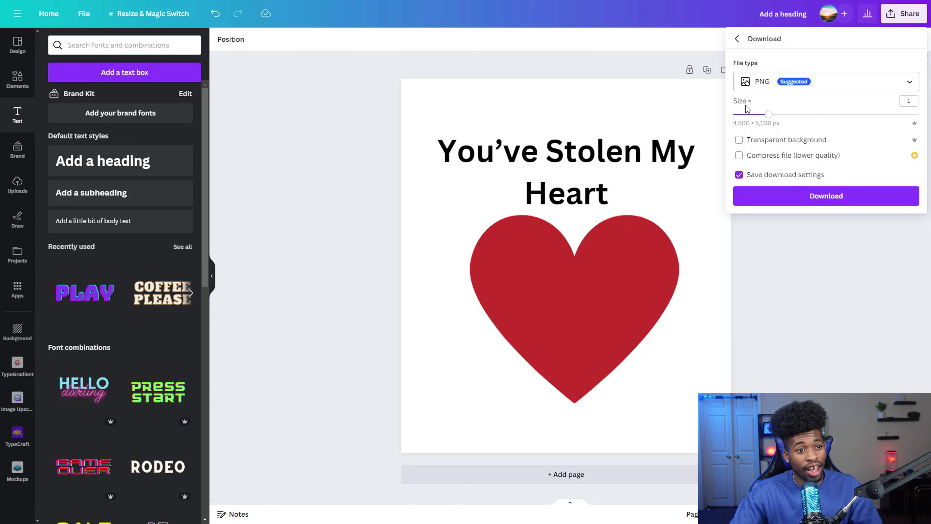
pyautogui.moveTo(770, 120); pyautogui.dragTo(910, 138)
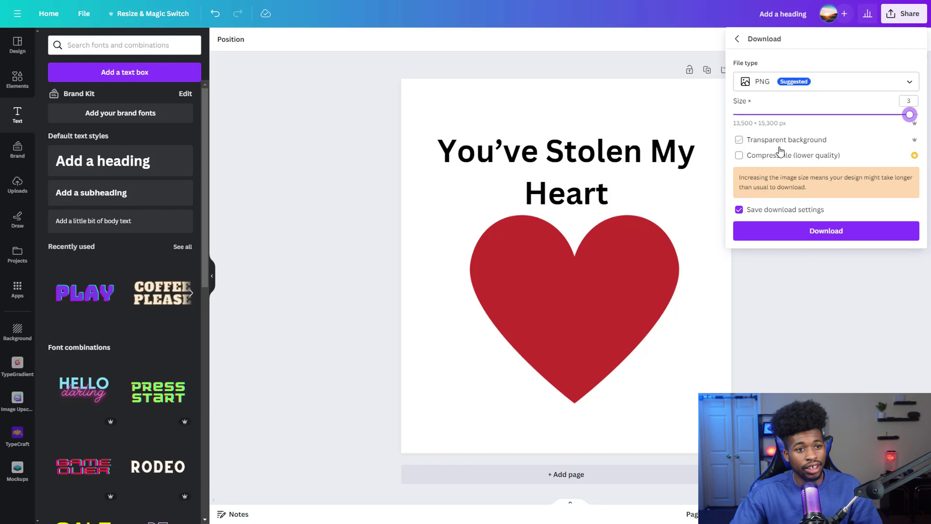
pyautogui.click(739, 140)
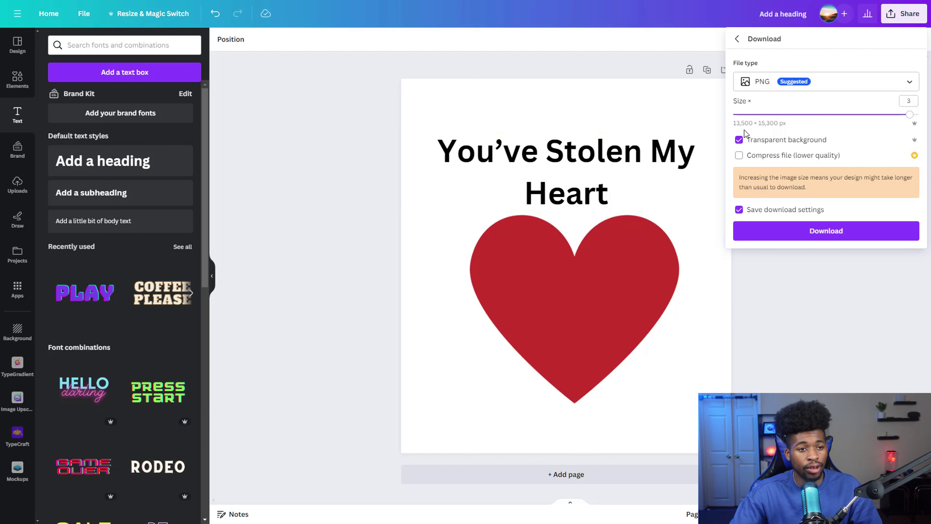
pyautogui.click(794, 235)
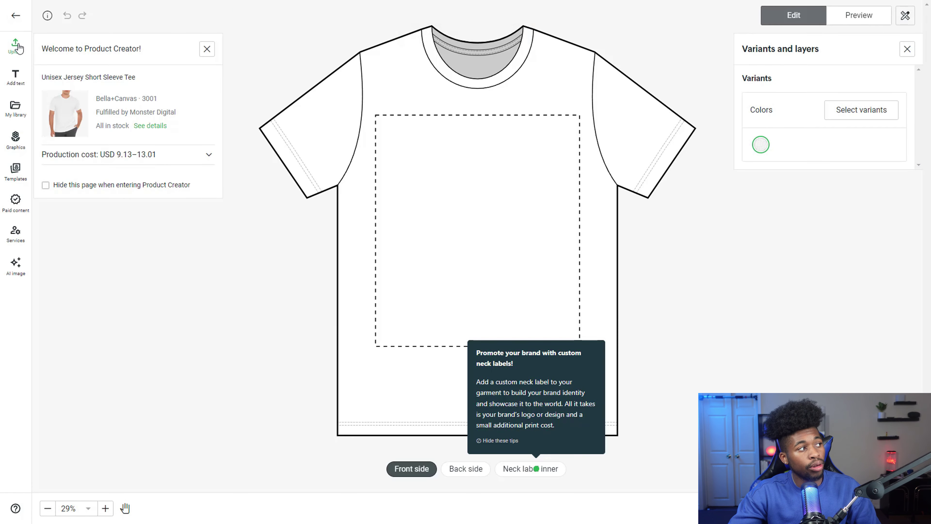
# - In Printify, upload "Add a heading (1)" from the Downloads folder onto the front side of the T-shirt
pyautogui.click(16, 46)
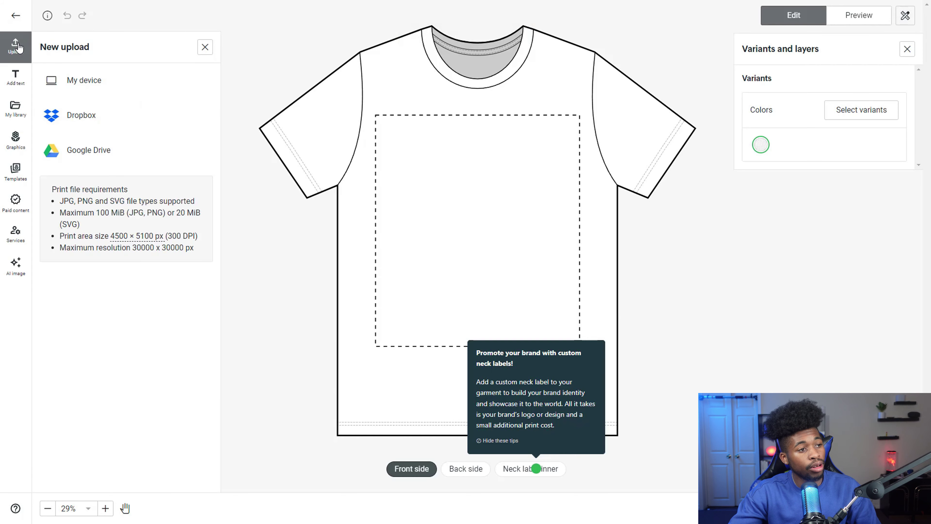
pyautogui.click(67, 85)
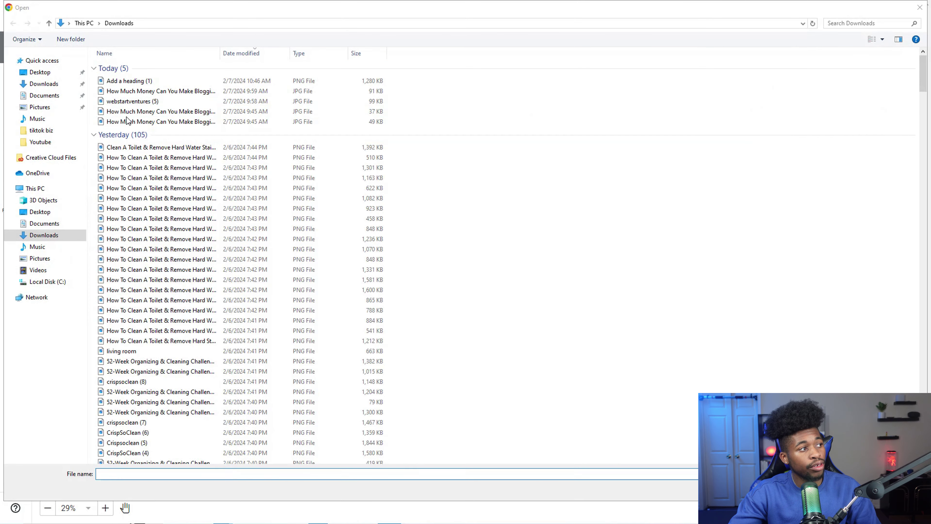
pyautogui.doubleClick(127, 91)
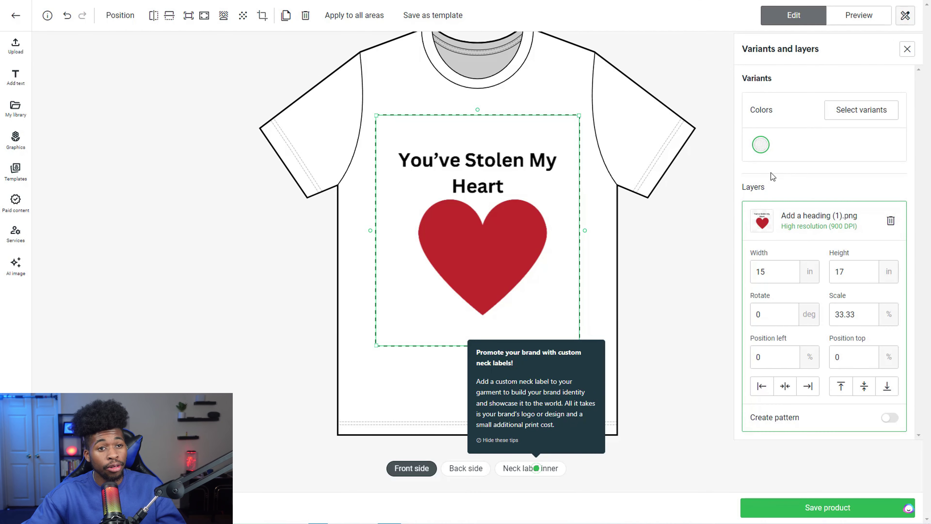
# - Resize the front design to about 14.09 × 15.96 in and place it horizontally centred, slightly above the print area's upper edge
pyautogui.click(582, 117)
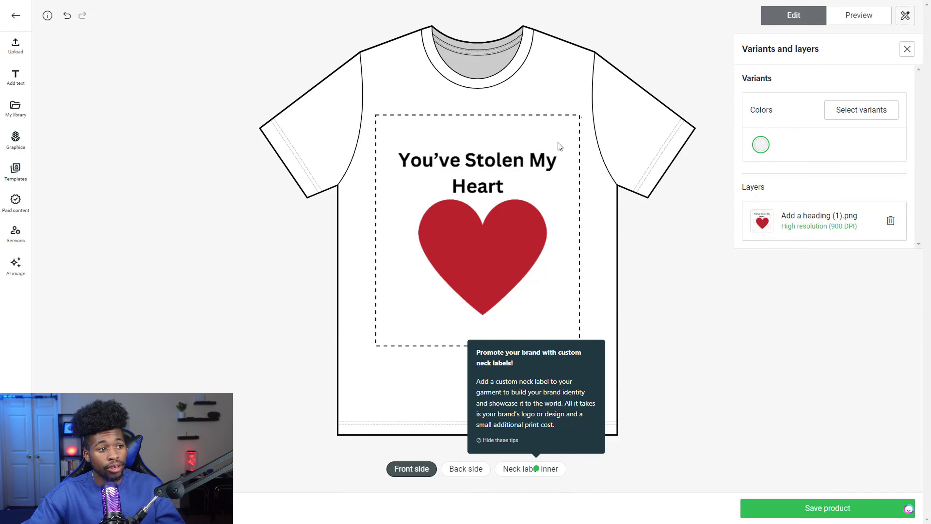
pyautogui.click(574, 118)
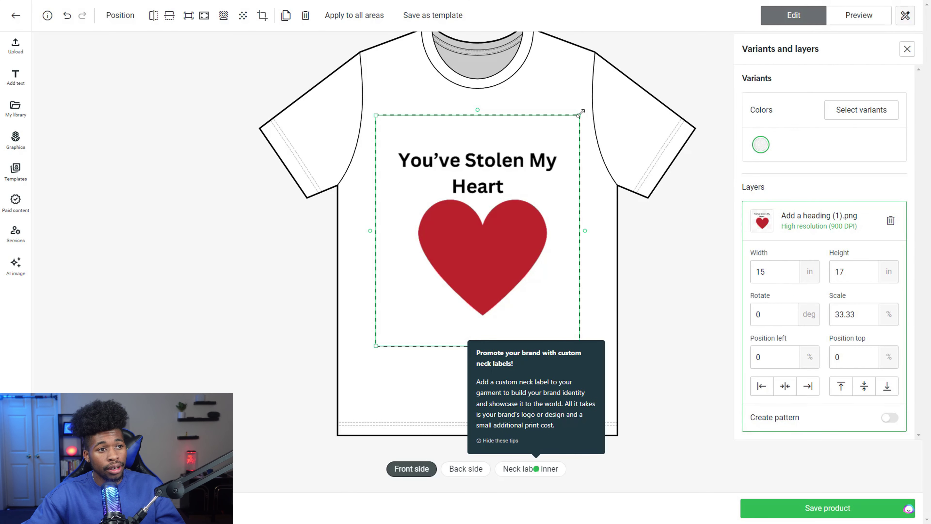
pyautogui.moveTo(580, 117); pyautogui.dragTo(663, 97)
pyautogui.moveTo(557, 184); pyautogui.dragTo(532, 187)
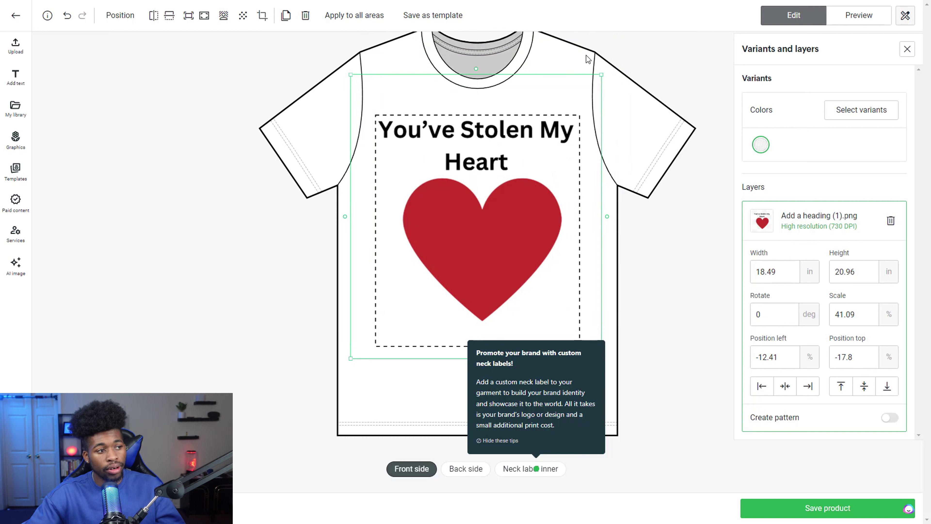
pyautogui.moveTo(602, 73); pyautogui.dragTo(567, 147)
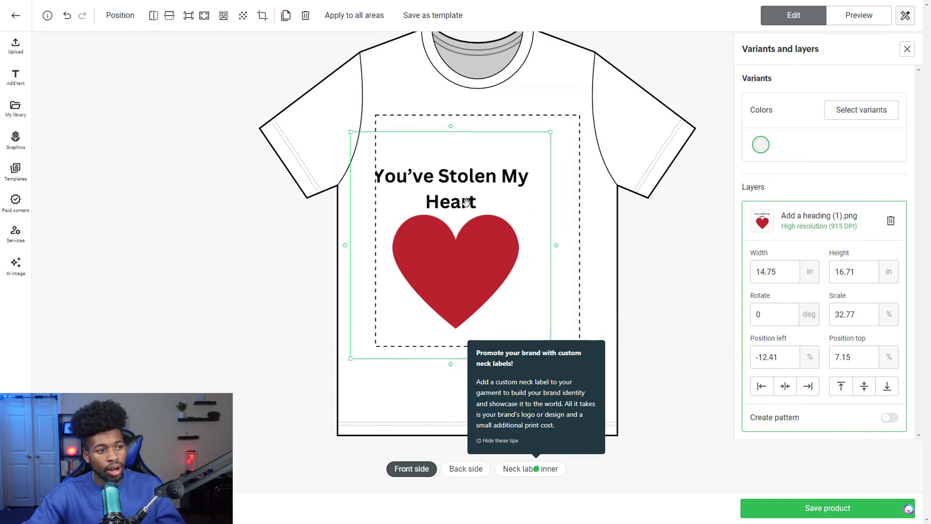
pyautogui.moveTo(466, 203); pyautogui.dragTo(495, 168)
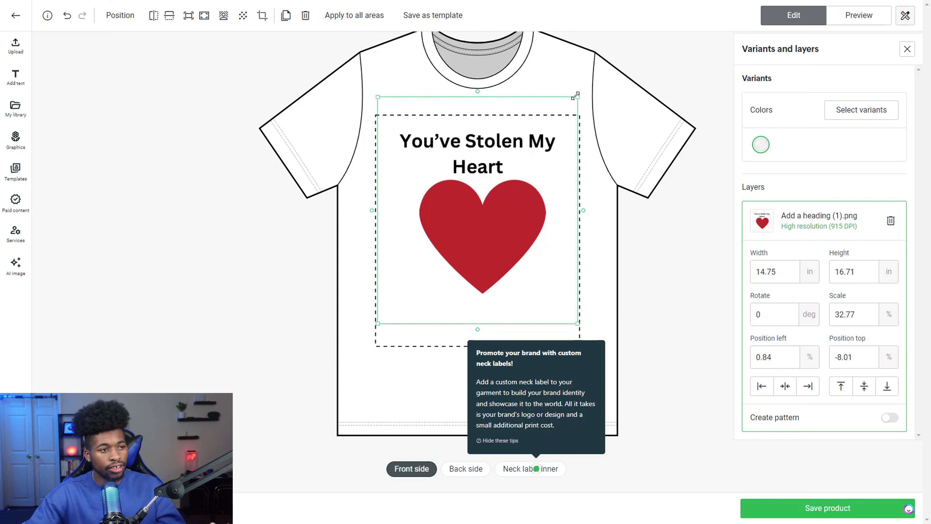
pyautogui.moveTo(575, 96); pyautogui.dragTo(568, 107)
pyautogui.moveTo(526, 161); pyautogui.dragTo(511, 155)
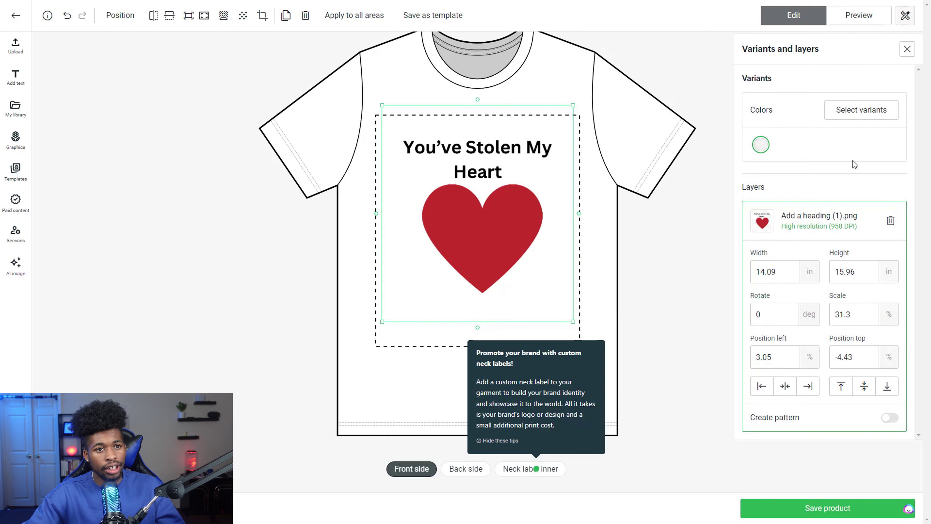
# - Add Orange and Black to the product's colour variants and show the design on the orange shirt
pyautogui.click(833, 116)
pyautogui.click(243, 204)
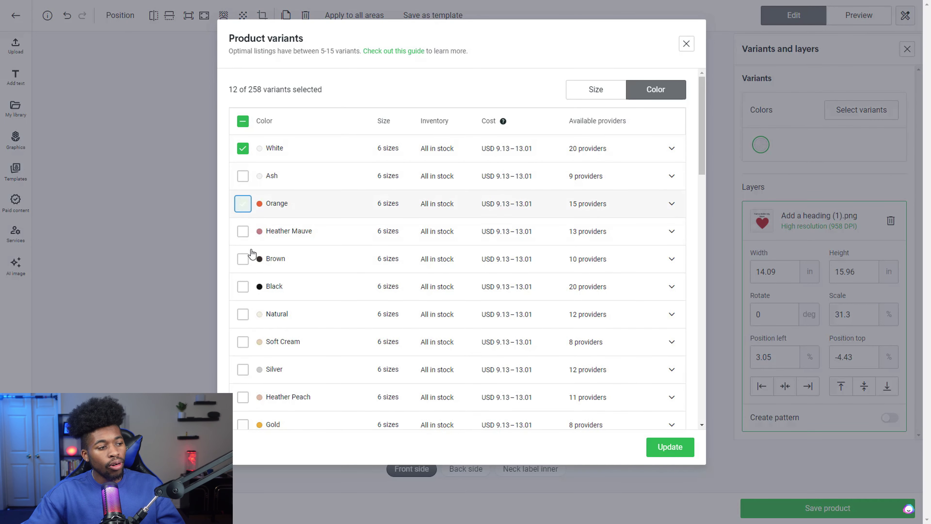
pyautogui.click(243, 287)
pyautogui.scroll(-12, 309, 291)
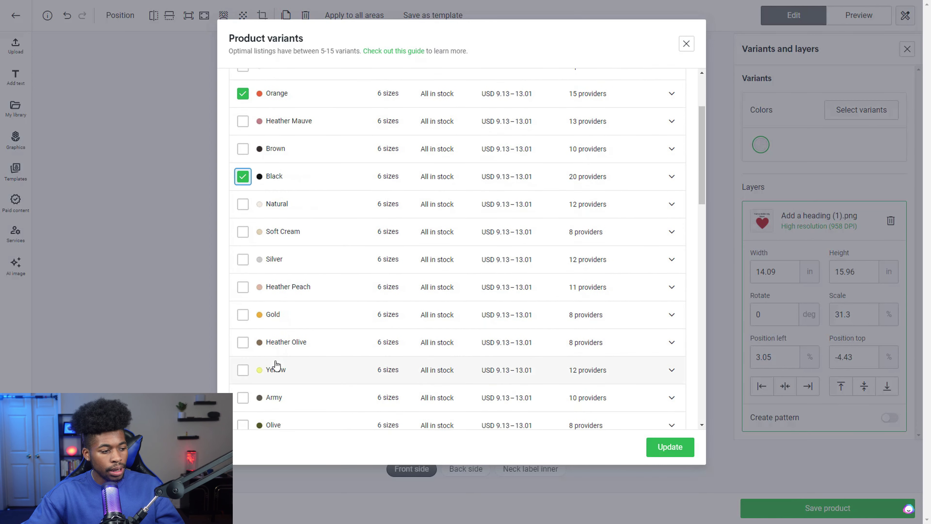
pyautogui.scroll(-5, 394, 279)
pyautogui.scroll(17, 395, 274)
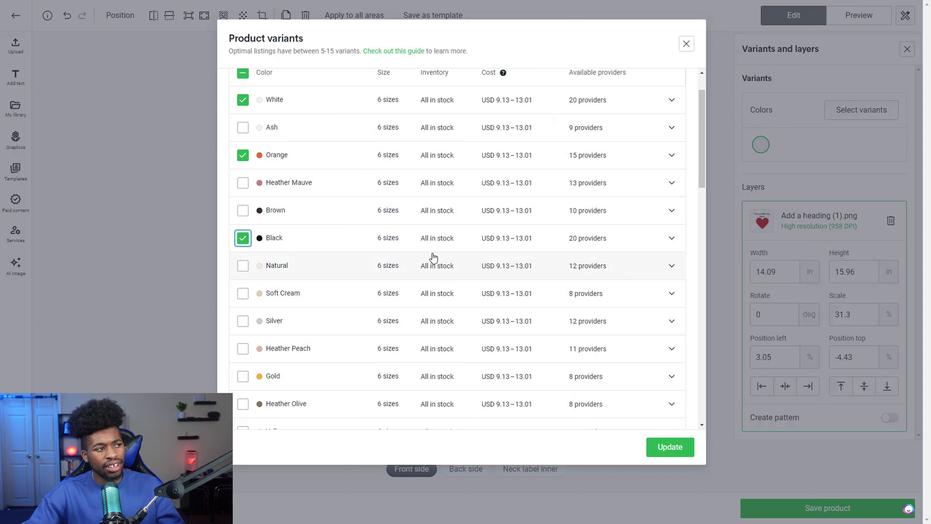
pyautogui.click(669, 452)
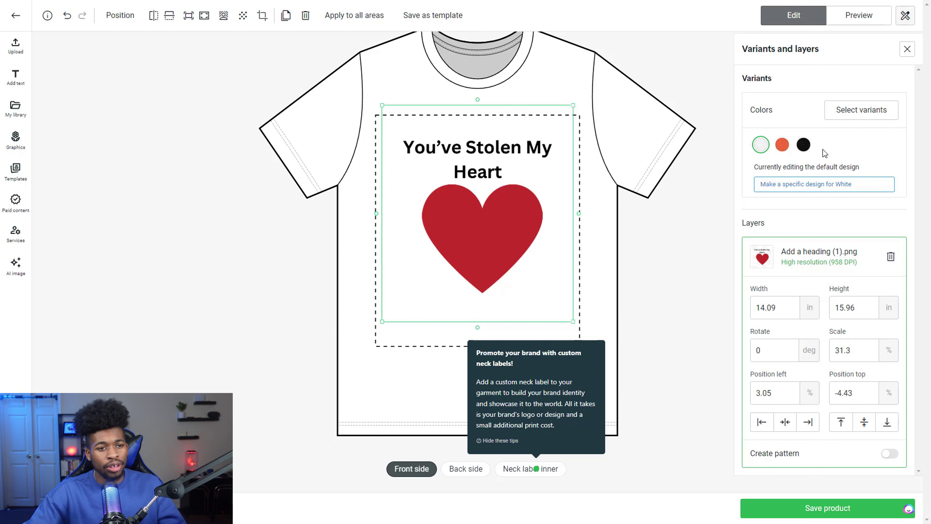
pyautogui.click(783, 144)
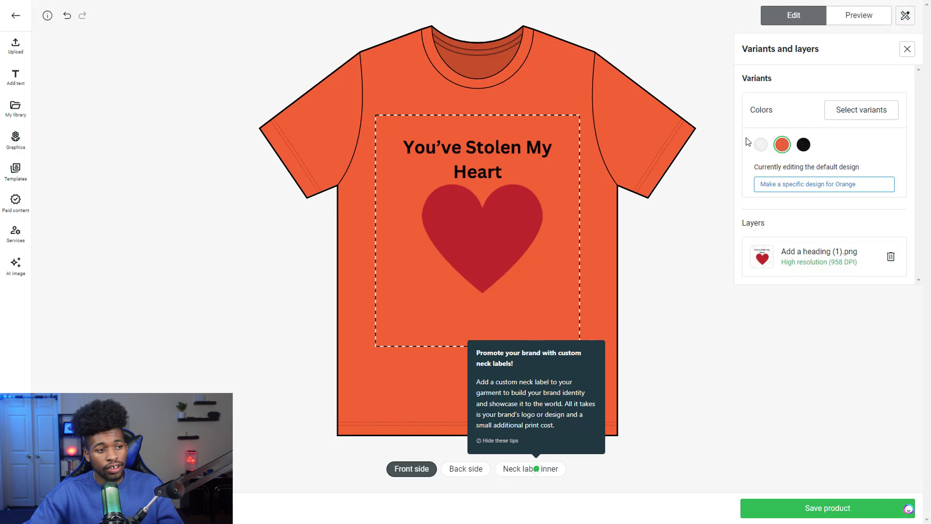
# - View the design on the black shirt and replace Black with Soft Cream in the product's colour variants
pyautogui.click(803, 145)
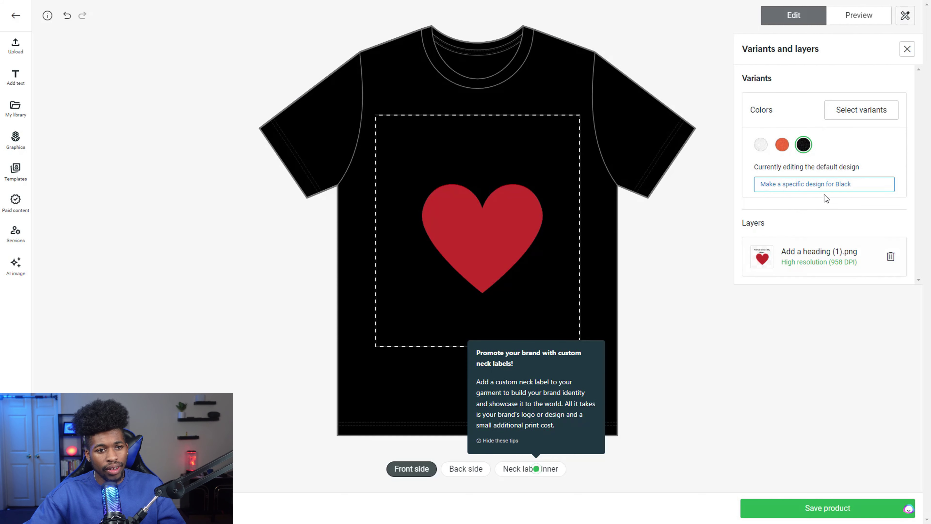
pyautogui.click(858, 112)
pyautogui.click(242, 285)
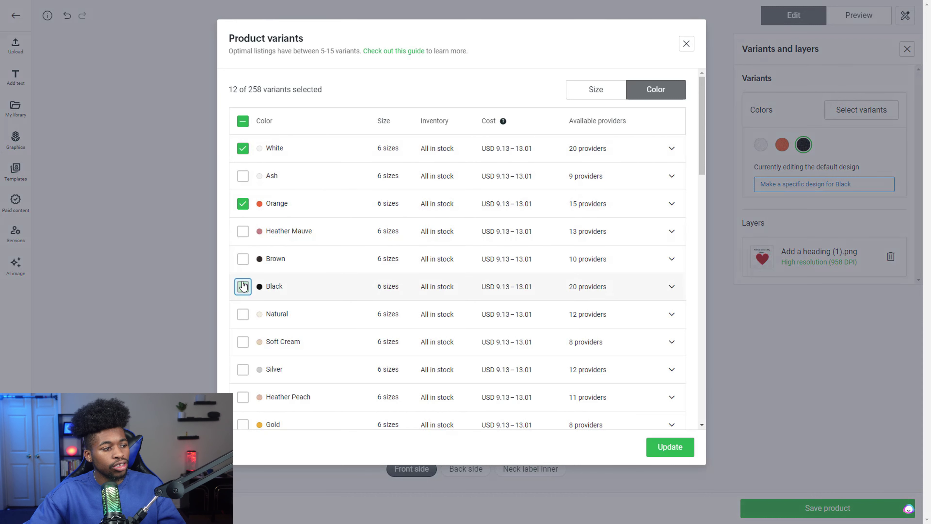
pyautogui.click(282, 341)
pyautogui.scroll(-3, 282, 342)
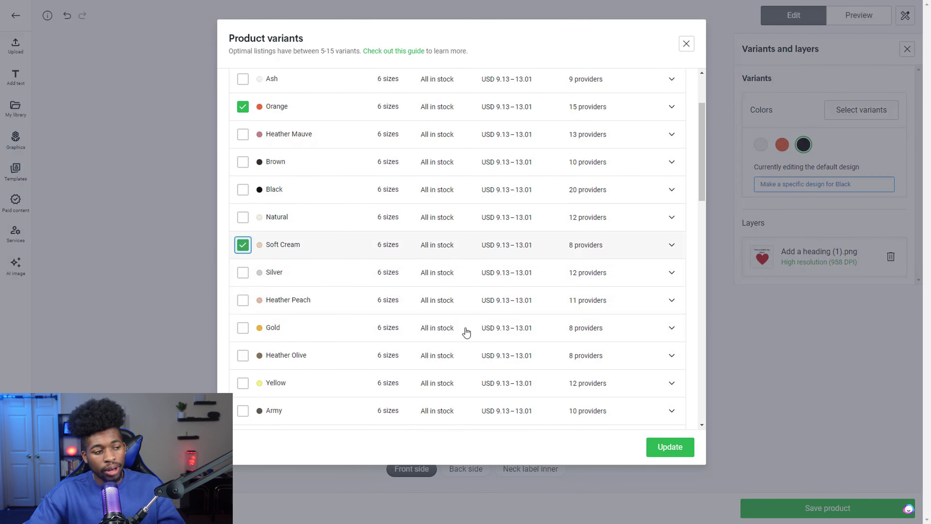
pyautogui.click(664, 443)
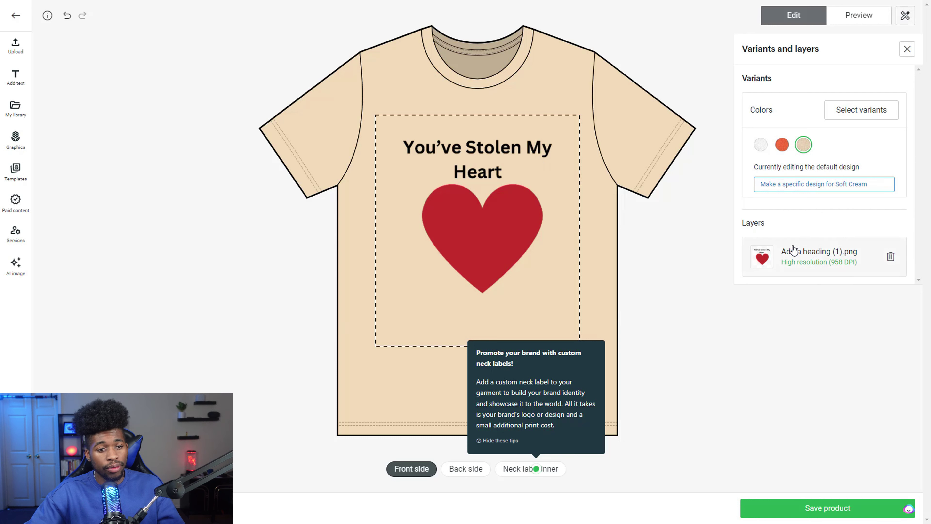
# - Save the product, add the Person 3 mockup view to the listing and set Front as the title image
pyautogui.click(837, 509)
pyautogui.click(534, 187)
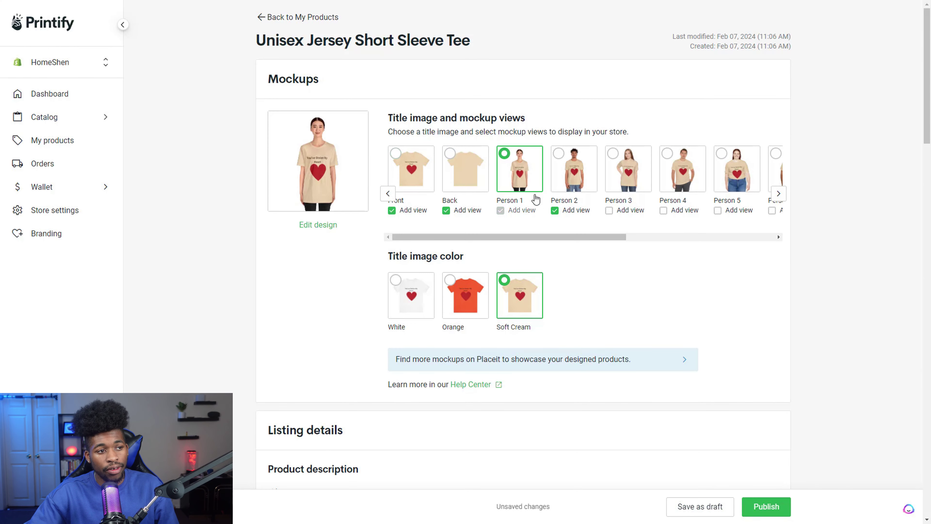
pyautogui.click(574, 179)
pyautogui.click(630, 186)
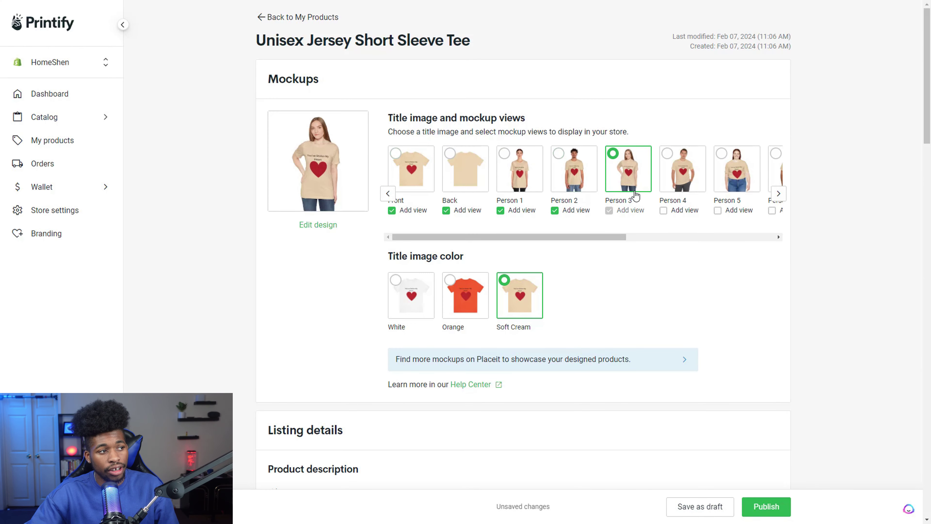
pyautogui.scroll(-1, 541, 262)
pyautogui.scroll(1, 430, 216)
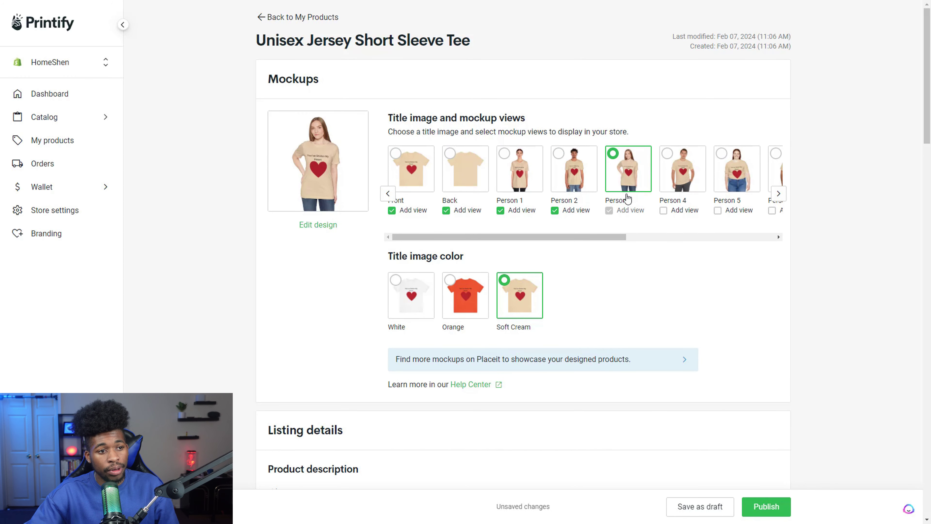
pyautogui.click(415, 187)
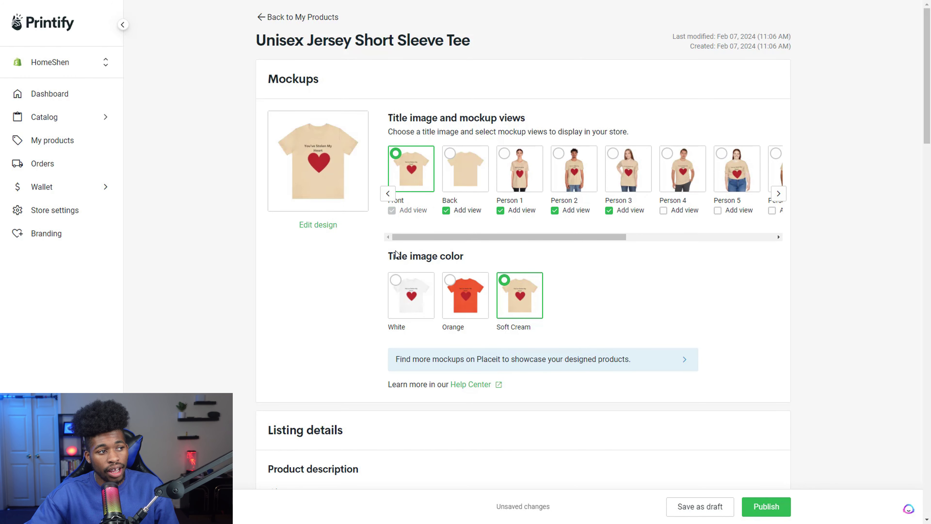
# - Extend the listing title to "Unisex Jersey Short Sleeve Tee Shirt Valentines Day"
pyautogui.scroll(-8, 505, 223)
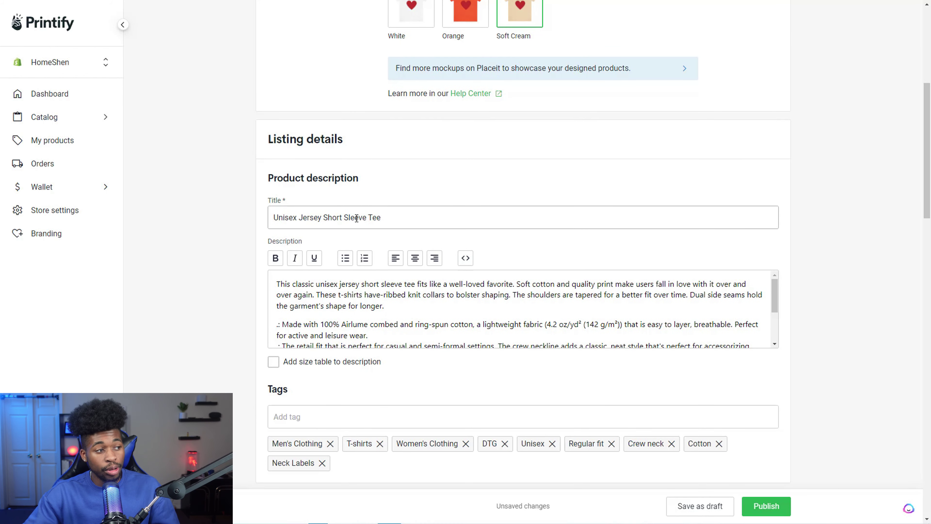
pyautogui.scroll(5, 447, 222)
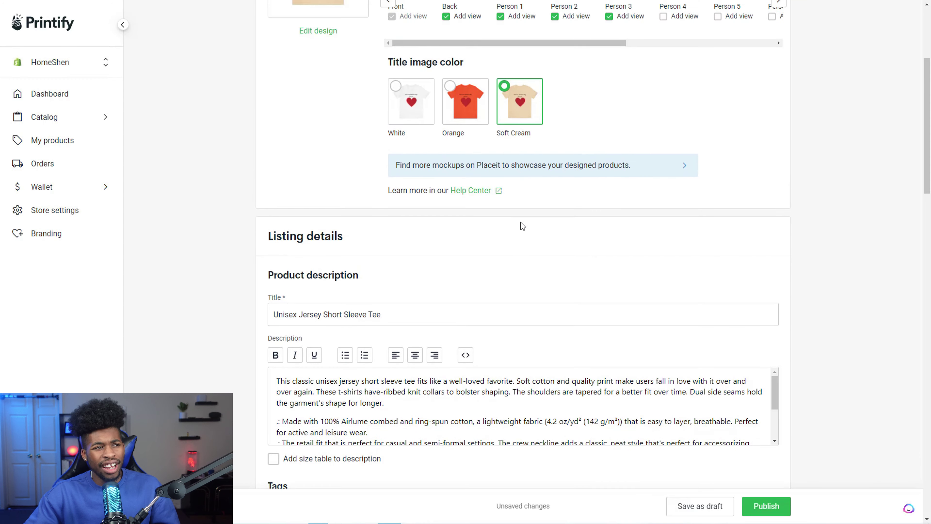
pyautogui.scroll(-5, 522, 227)
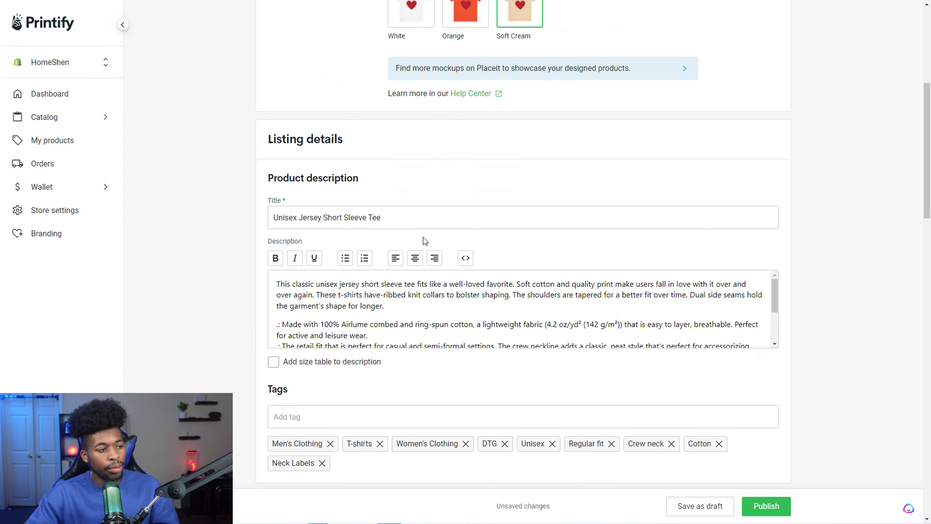
pyautogui.click(422, 215)
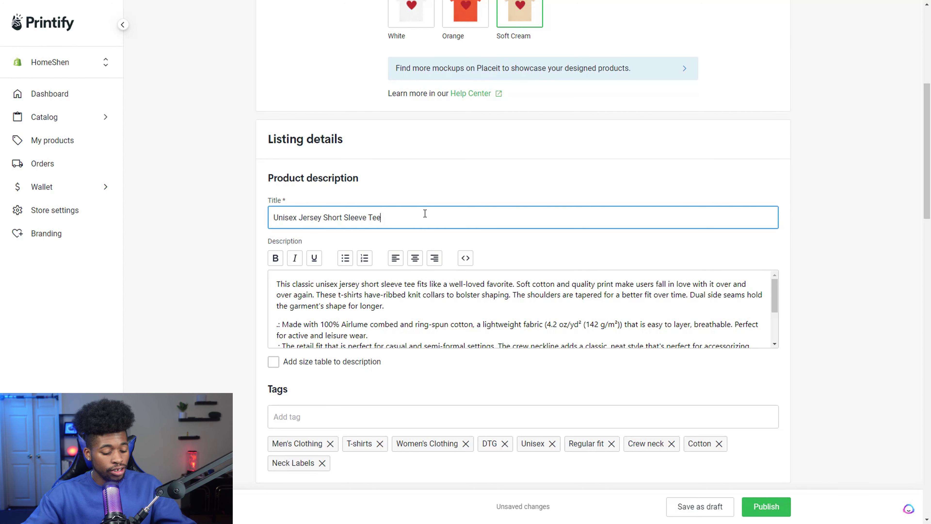
pyautogui.write('Shirt Valentines ')
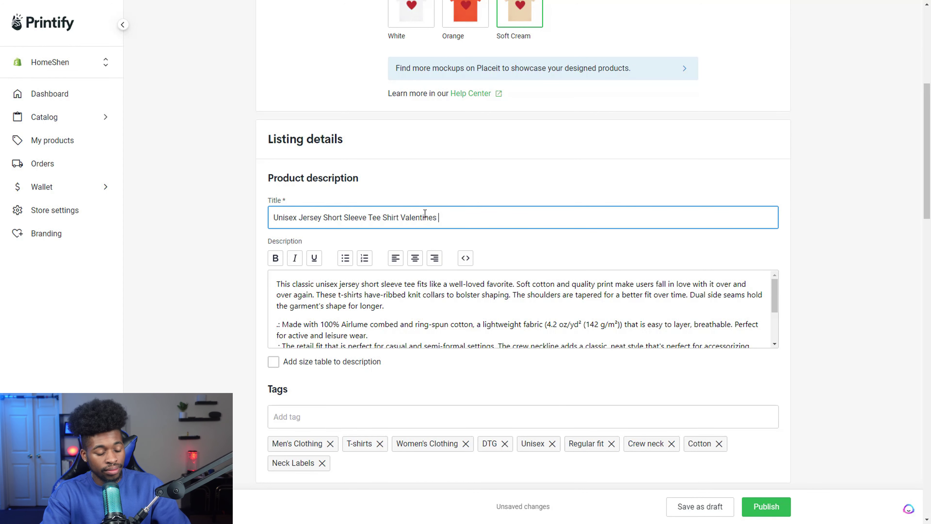
pyautogui.write('Day')
# - Review the description, tags and shipping methods, and select General Profile as the product's shipping profile
pyautogui.scroll(-5, 429, 209)
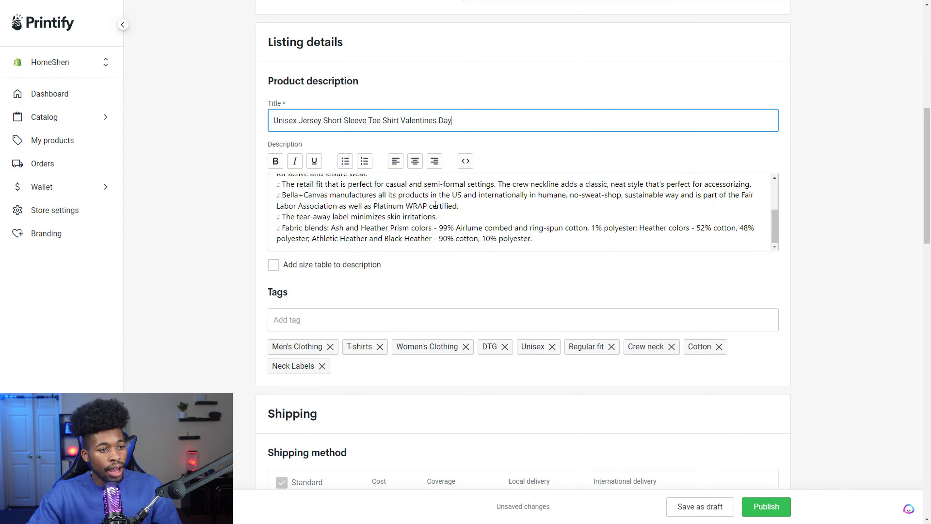
pyautogui.scroll(-1, 436, 205)
pyautogui.scroll(-2, 754, 220)
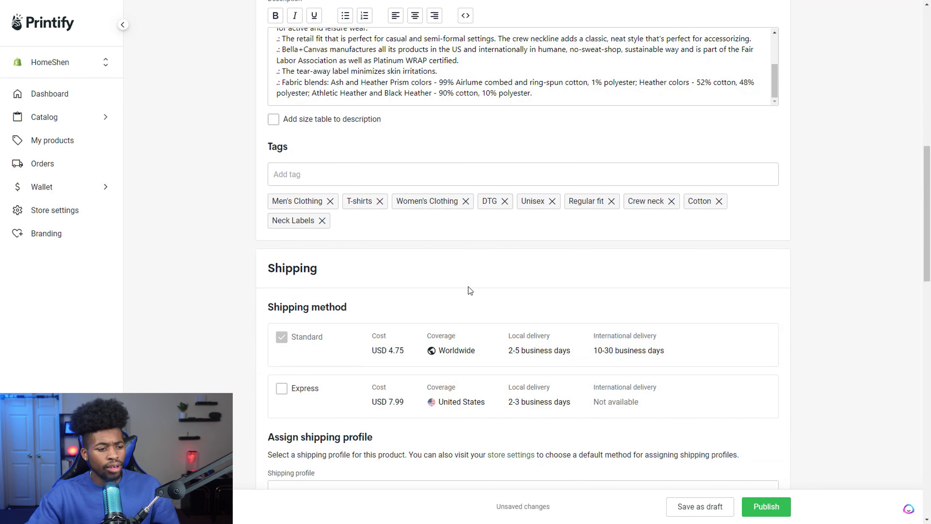
pyautogui.scroll(-2, 470, 291)
pyautogui.scroll(-2, 484, 242)
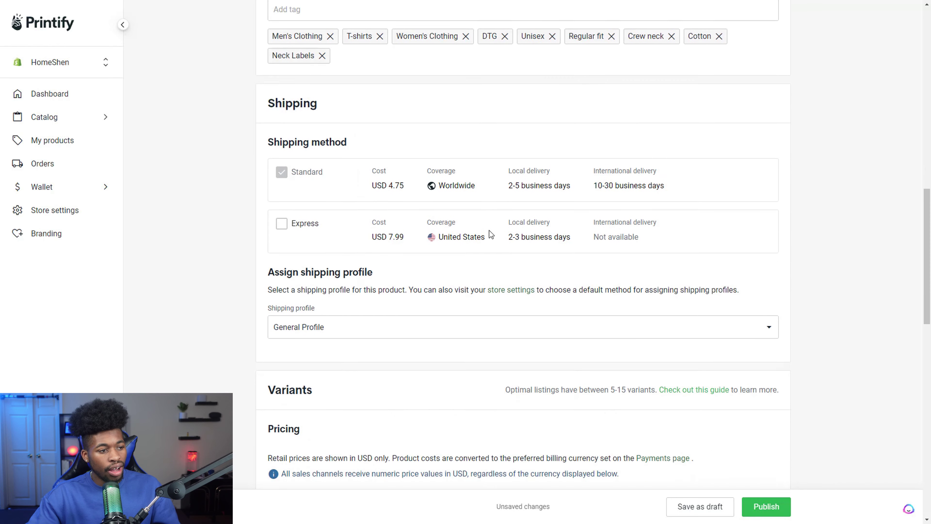
pyautogui.scroll(1, 413, 238)
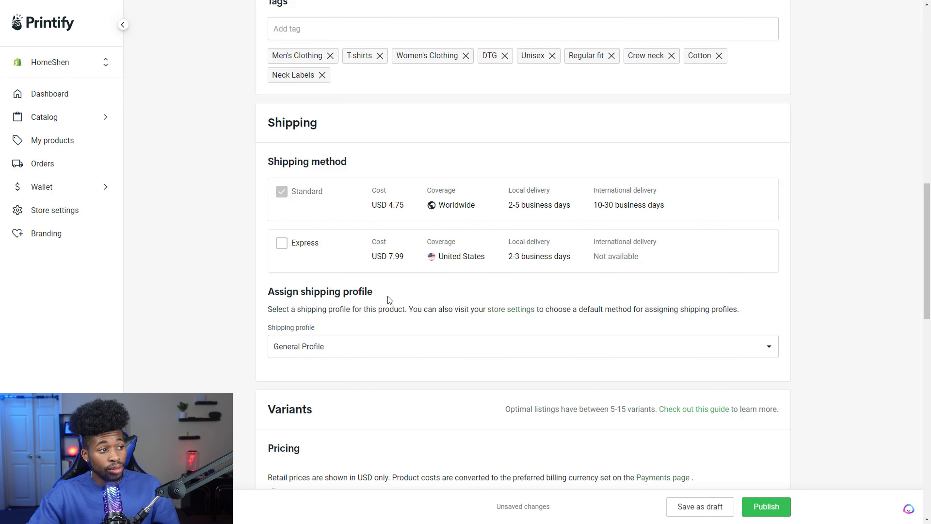
pyautogui.scroll(-3, 331, 234)
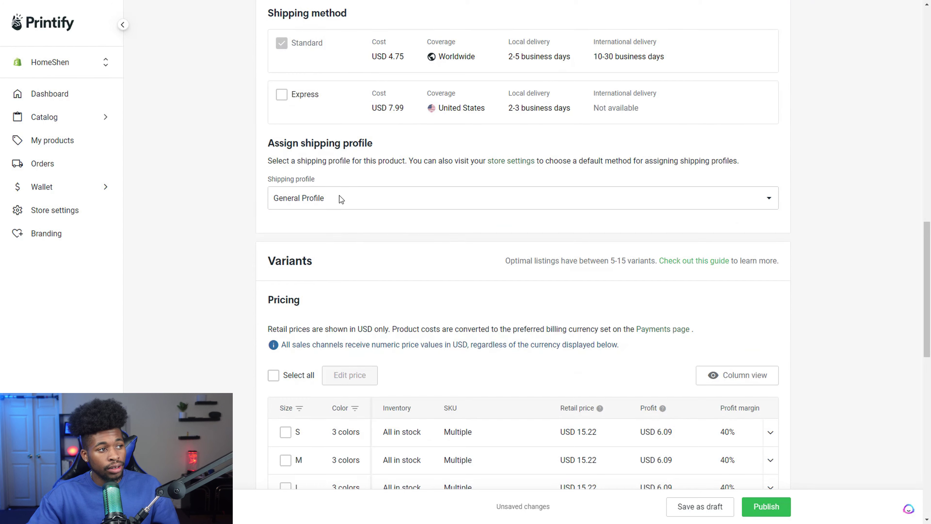
pyautogui.scroll(-1, 345, 172)
pyautogui.click(368, 156)
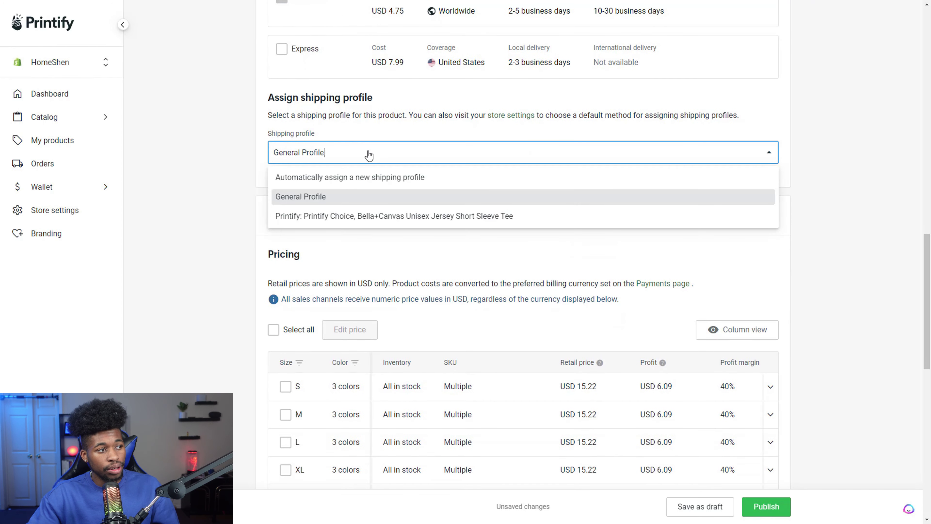
pyautogui.click(359, 199)
# - Select all size and colour variants and set their retail price to USD 18.99
pyautogui.scroll(-4, 396, 196)
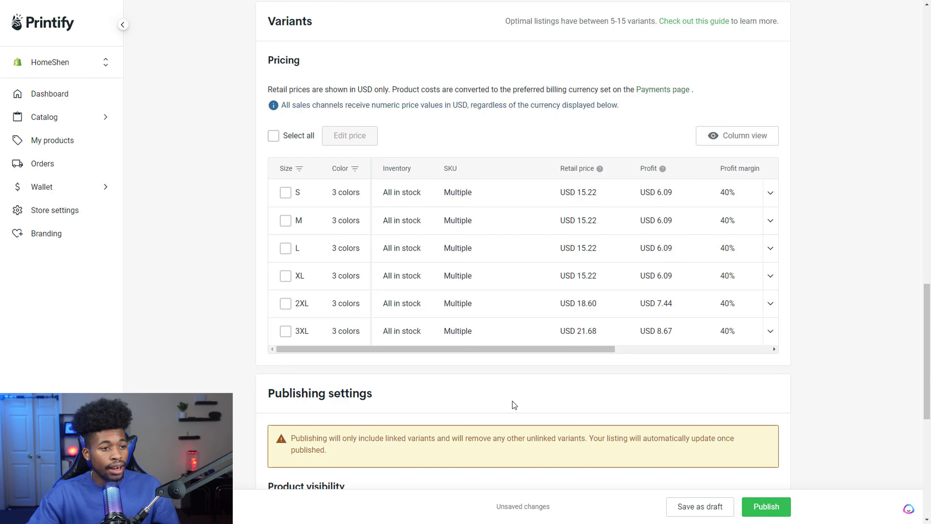
pyautogui.scroll(-1, 316, 196)
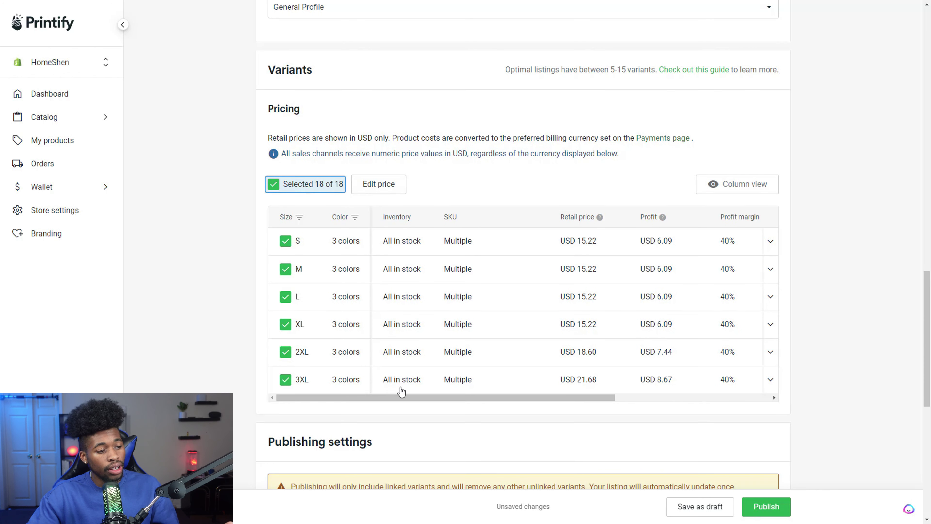
pyautogui.scroll(-1, 261, 319)
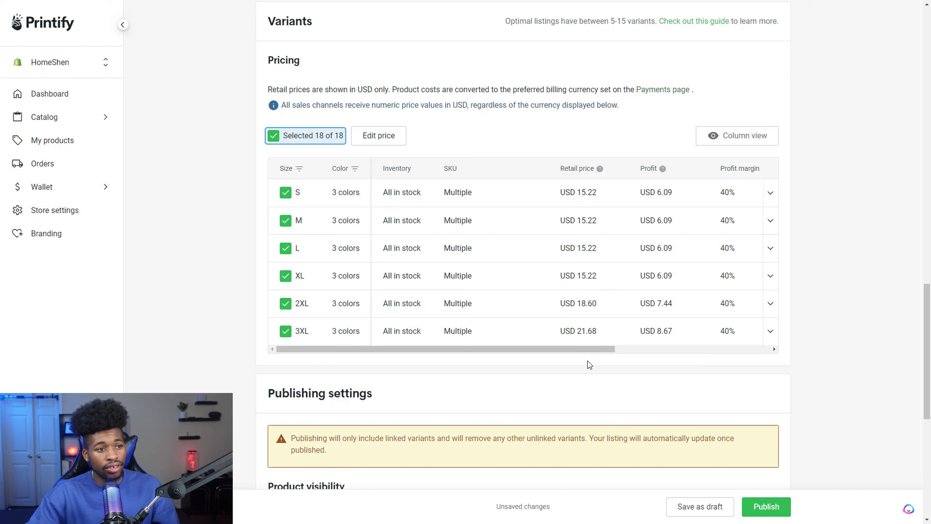
pyautogui.moveTo(589, 349); pyautogui.dragTo(711, 342)
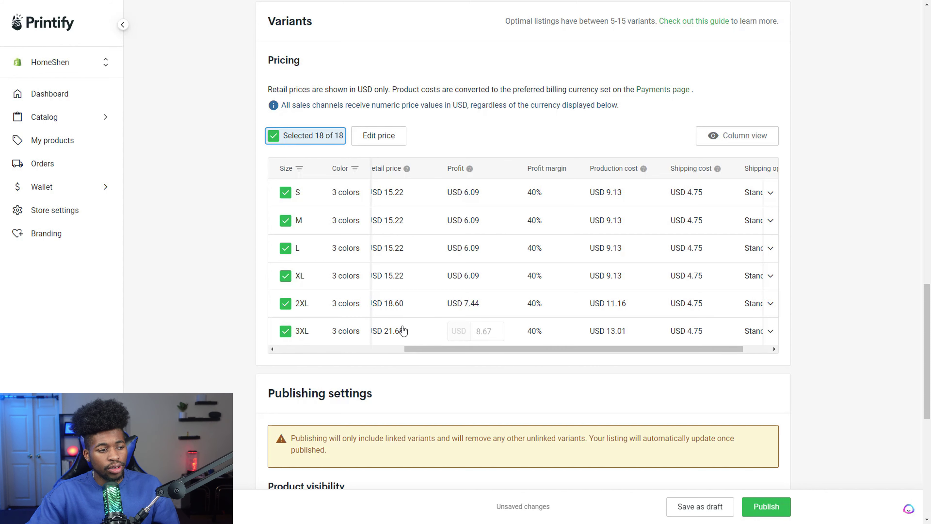
pyautogui.moveTo(561, 355); pyautogui.dragTo(381, 137)
pyautogui.click(382, 136)
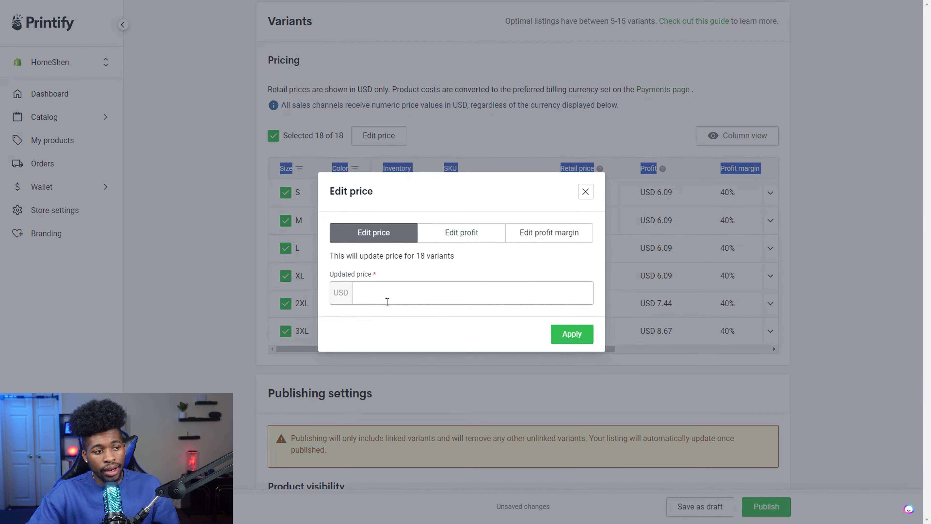
pyautogui.click(372, 299)
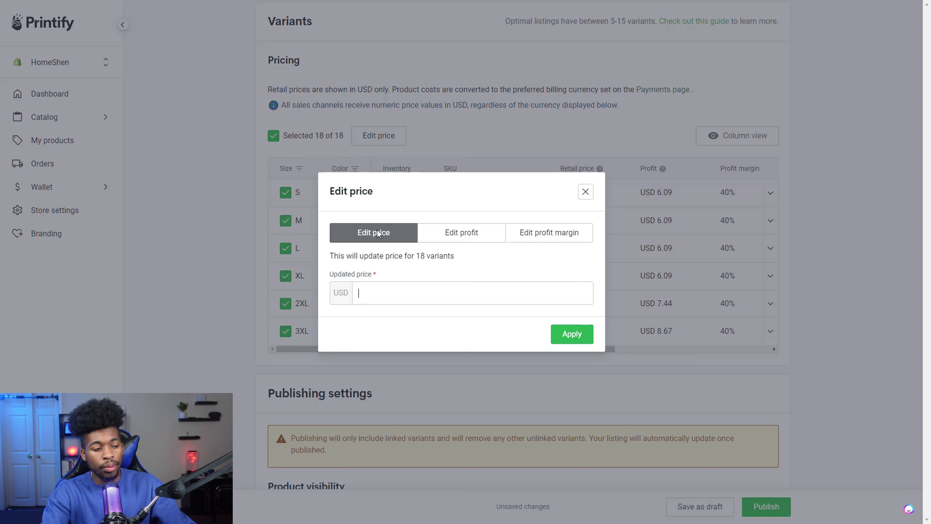
pyautogui.write('18.99')
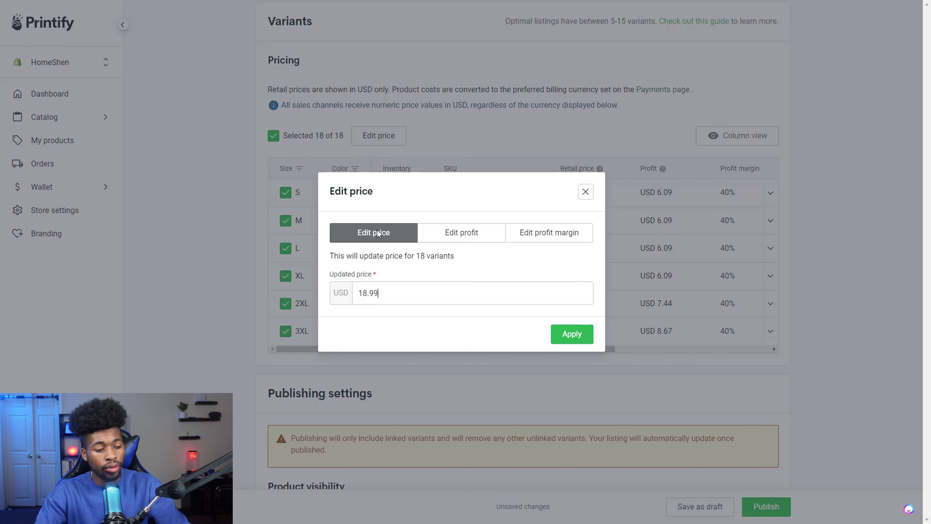
pyautogui.click(557, 333)
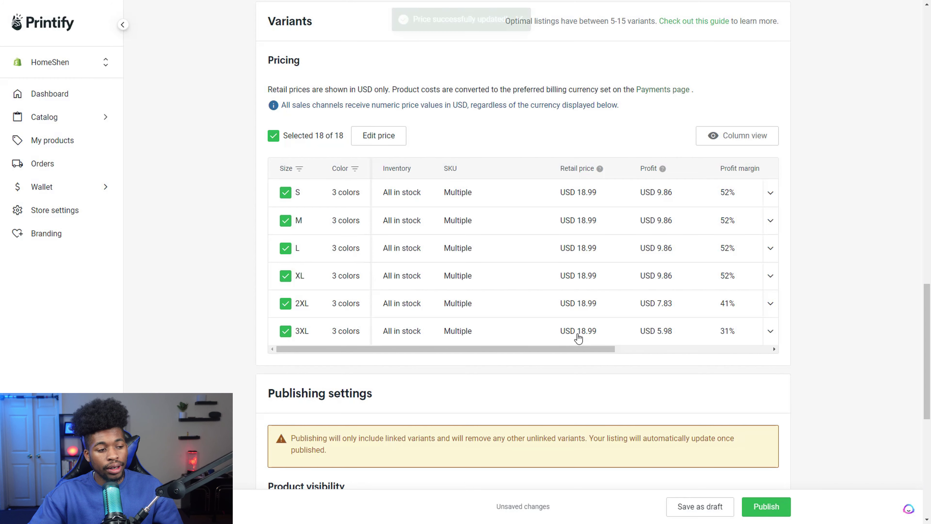
# - Select only the 2XL and 3XL variants and set their retail price to USD 21.99
pyautogui.scroll(3, 273, 243)
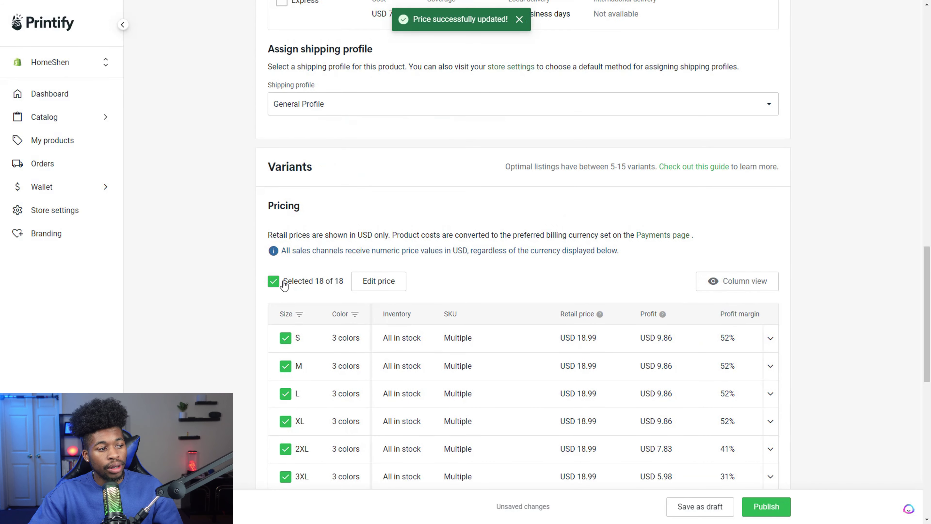
pyautogui.click(273, 281)
pyautogui.scroll(-1, 293, 367)
pyautogui.scroll(-1, 298, 413)
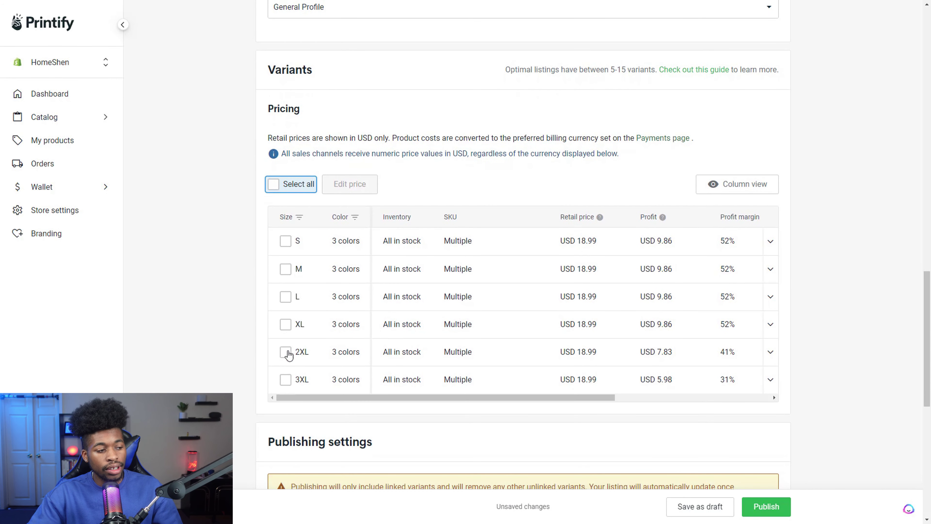
pyautogui.click(286, 352)
pyautogui.click(287, 382)
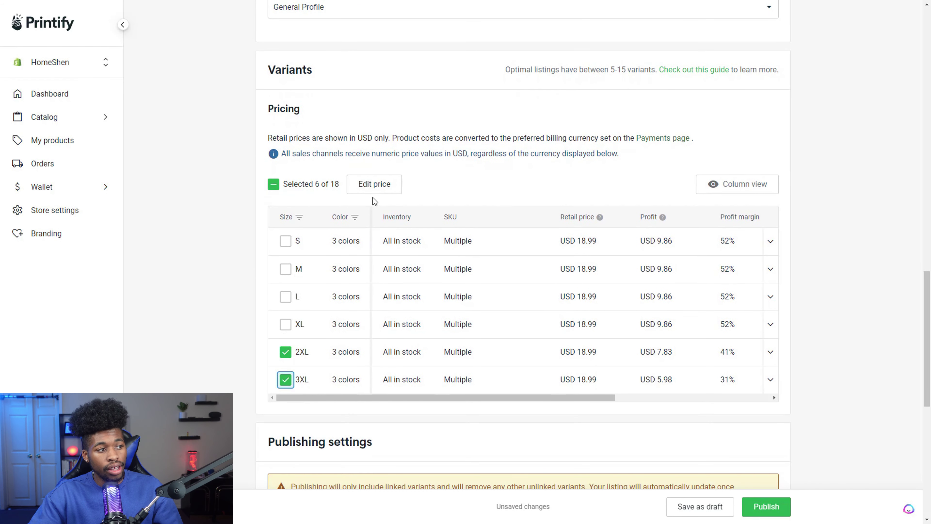
pyautogui.click(373, 189)
pyautogui.click(512, 300)
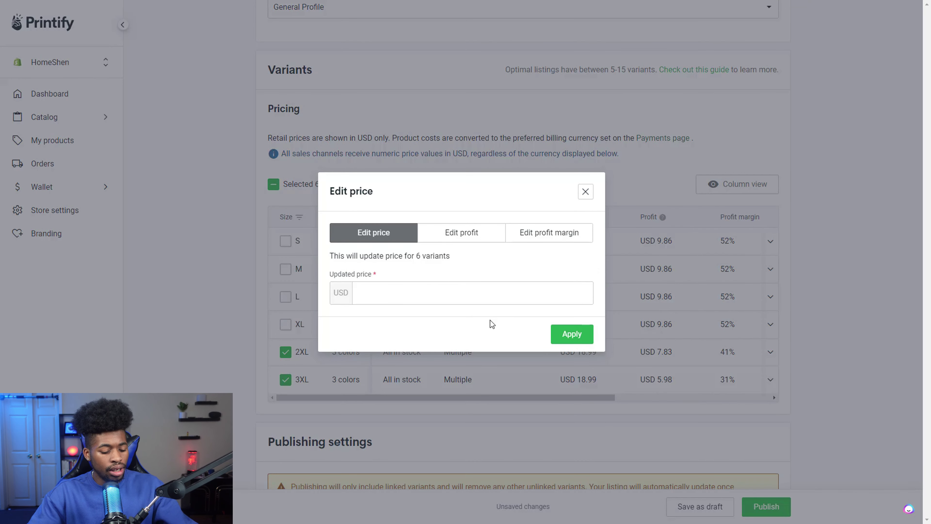
pyautogui.write('21.99')
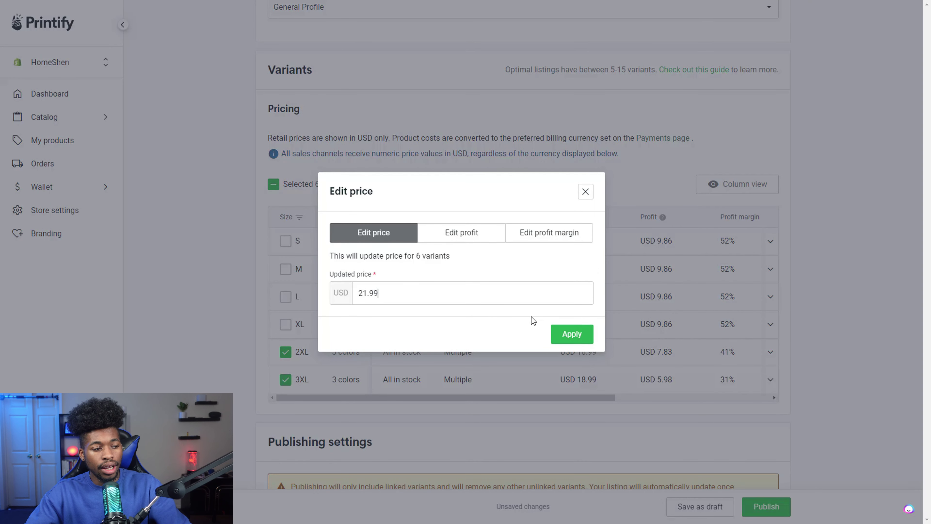
pyautogui.click(572, 334)
# - Assign the product to the Car Must Haves Shopify collection in the publishing settings
pyautogui.scroll(-10, 910, 201)
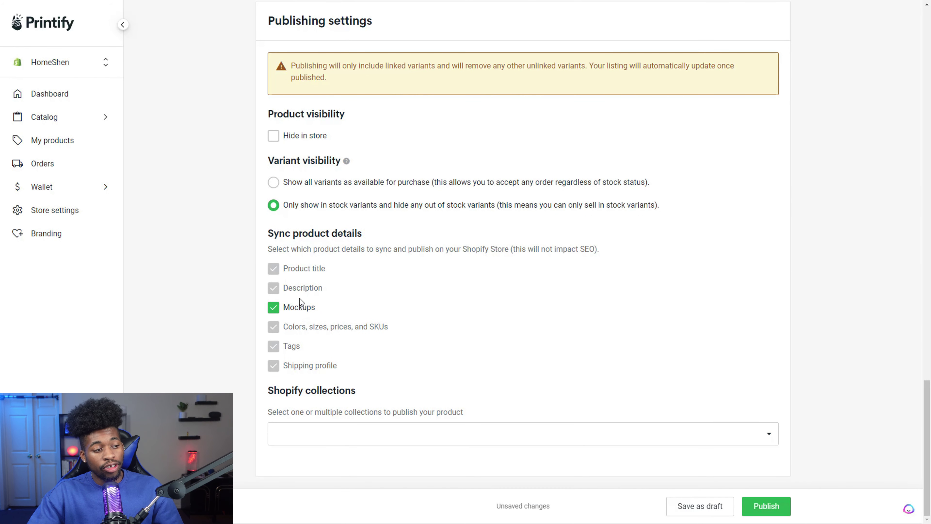
pyautogui.click(368, 433)
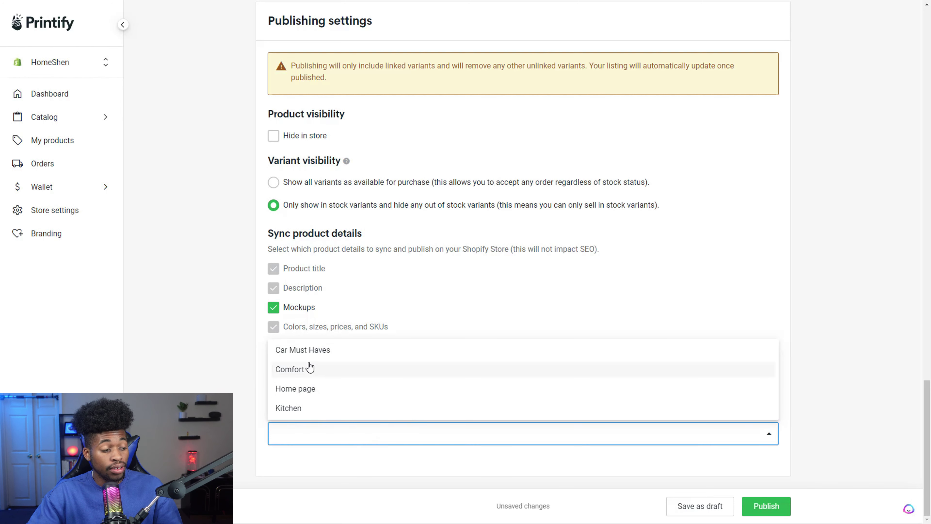
pyautogui.click(309, 350)
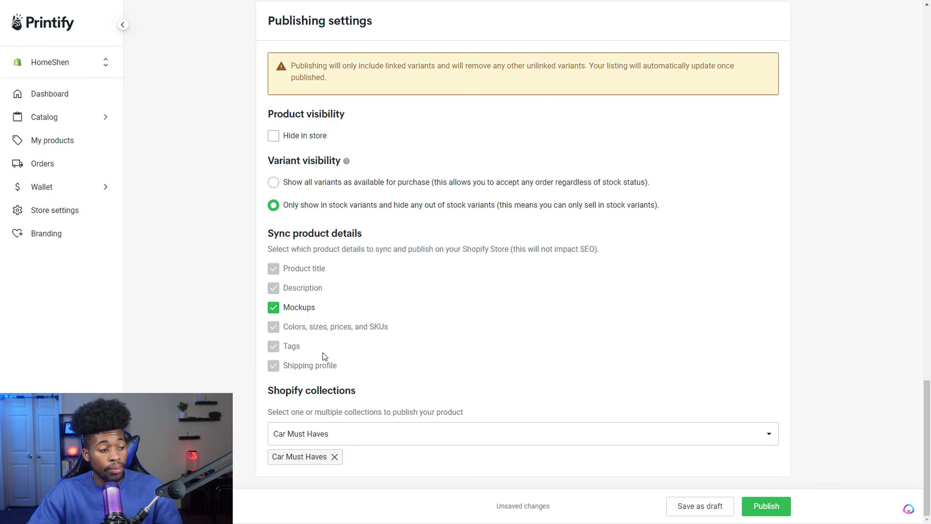
# - Publish the finished T-shirt listing to the connected Shopify store
pyautogui.click(765, 507)
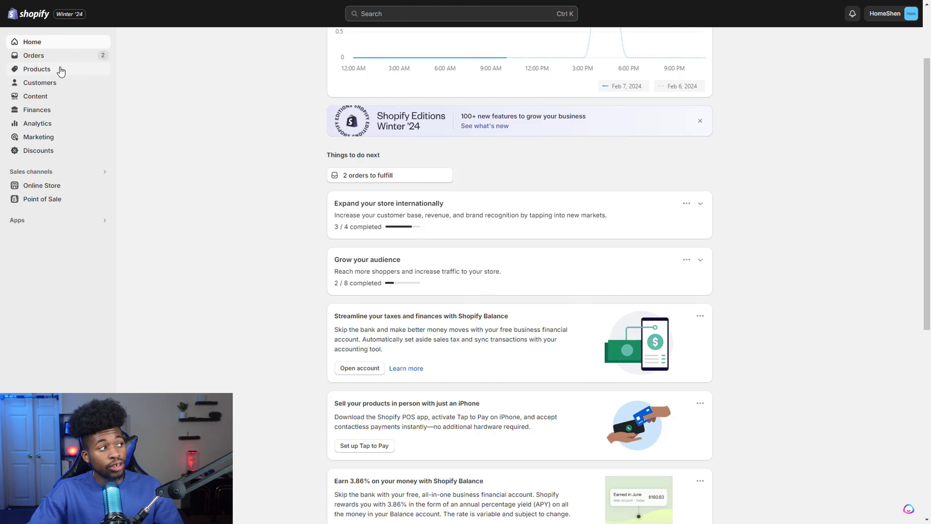
# - In Shopify, open the "Short Girls" Unisex Heavy Blend Crewneck Sweatshirt from the product list
pyautogui.click(52, 73)
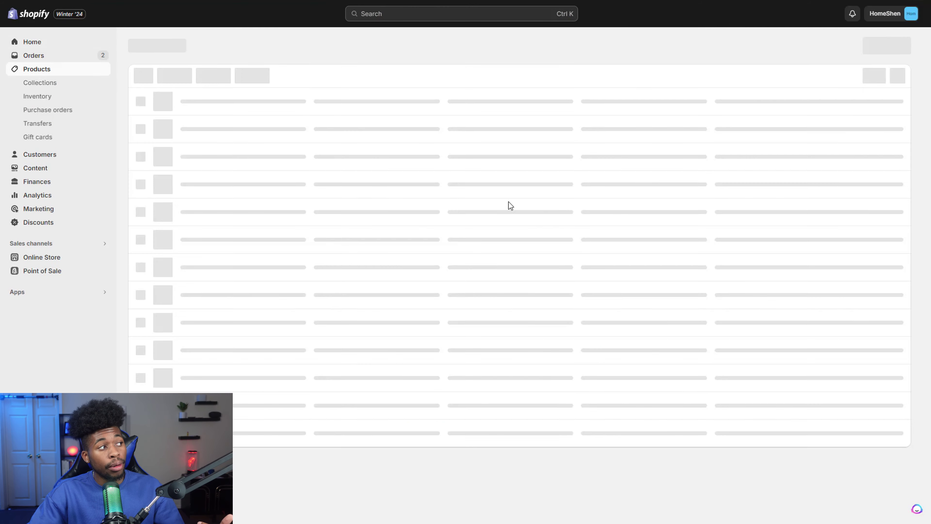
pyautogui.scroll(-5, 388, 313)
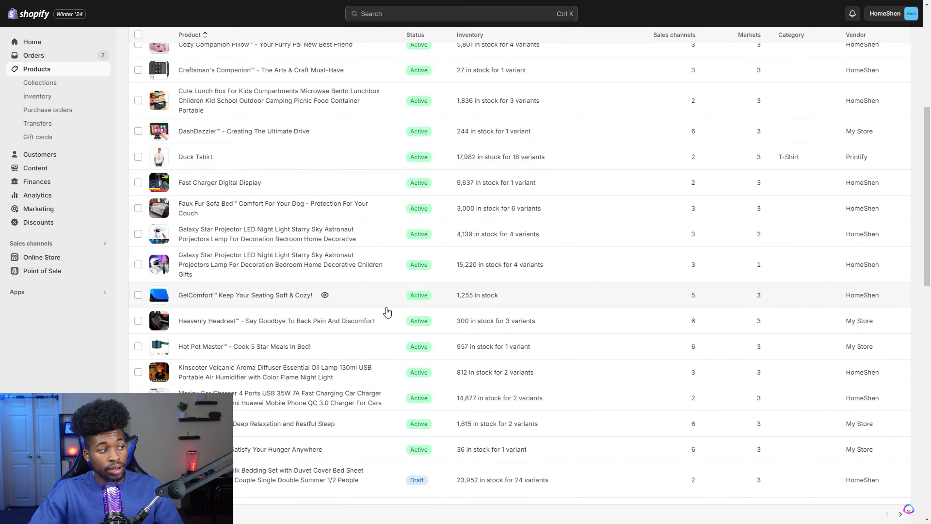
pyautogui.scroll(-10, 388, 313)
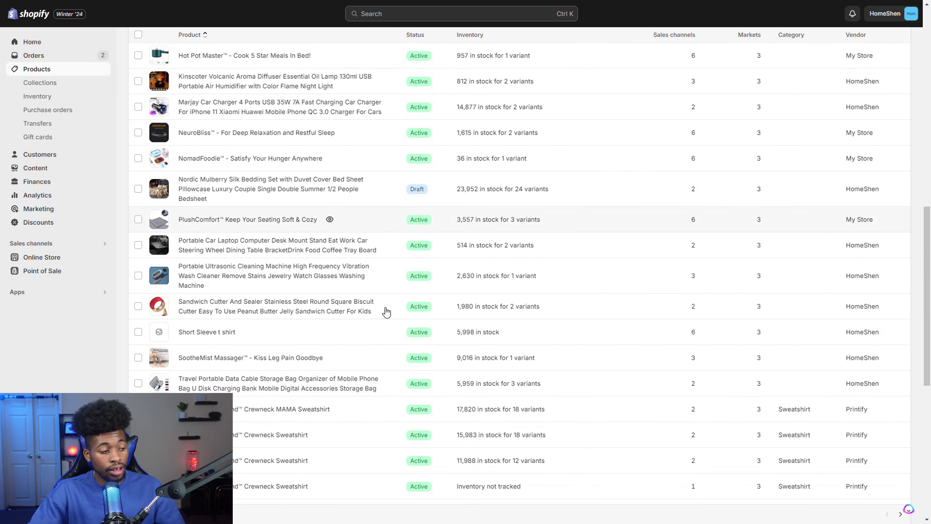
pyautogui.scroll(-1, 353, 323)
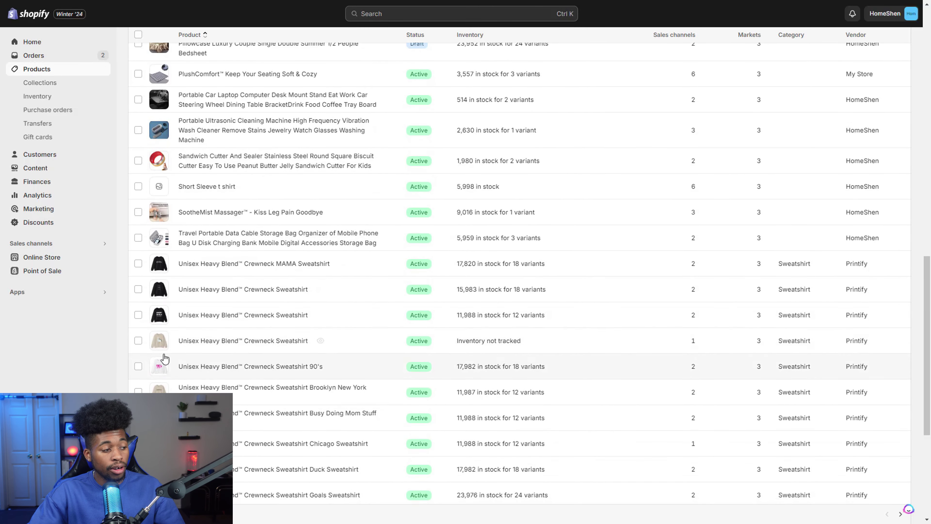
pyautogui.click(201, 317)
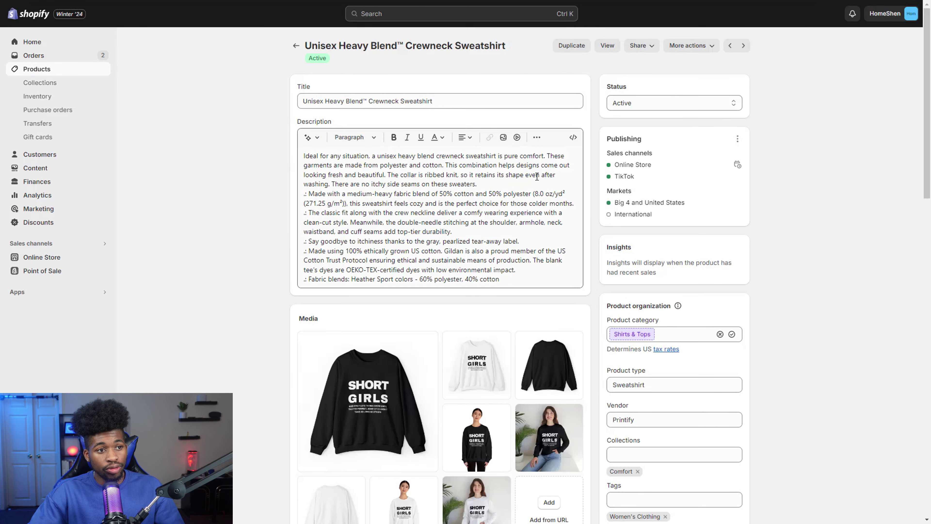
# - Check which sales channels the sweatshirt is published to, including TikTok, and leave the selection as it is
pyautogui.click(738, 139)
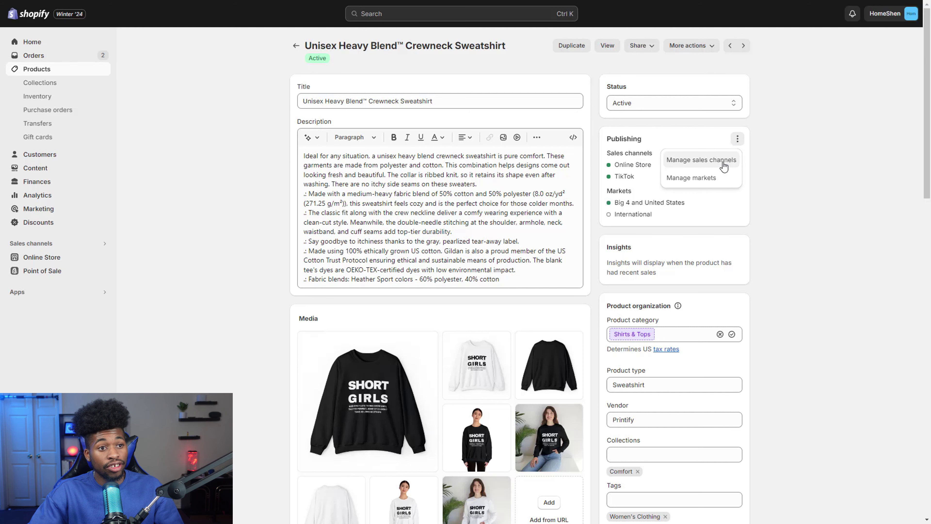
pyautogui.click(723, 166)
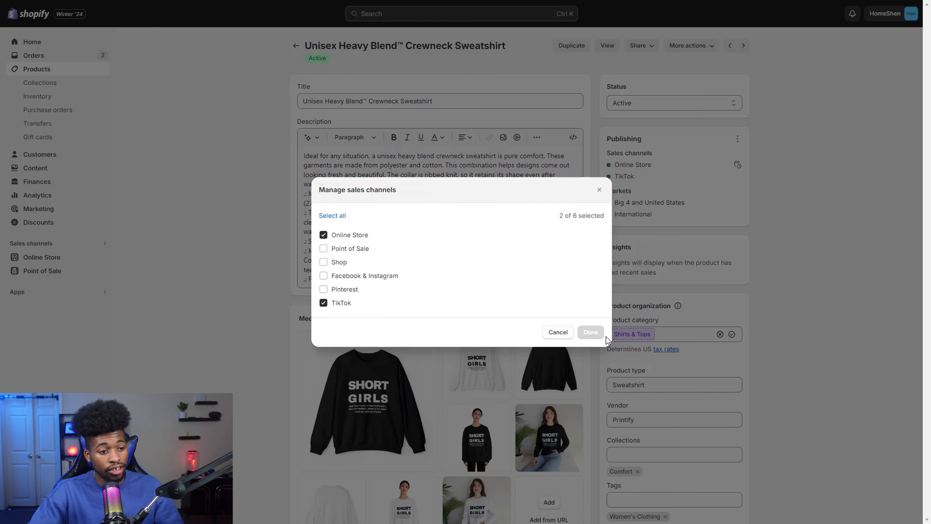
pyautogui.click(557, 332)
# - Open all of the sweatshirt's variants for bulk editing and add the Track quantity column to the table
pyautogui.scroll(-7, 664, 166)
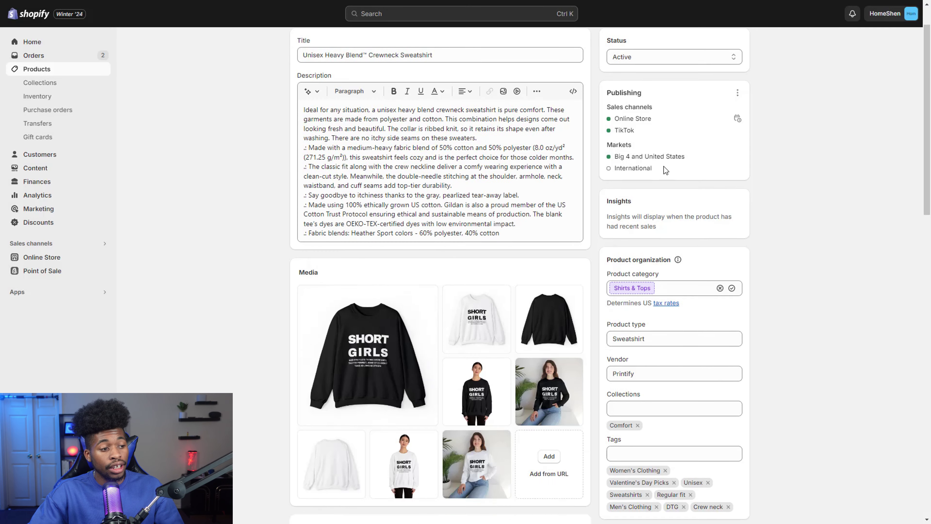
pyautogui.scroll(-8, 637, 187)
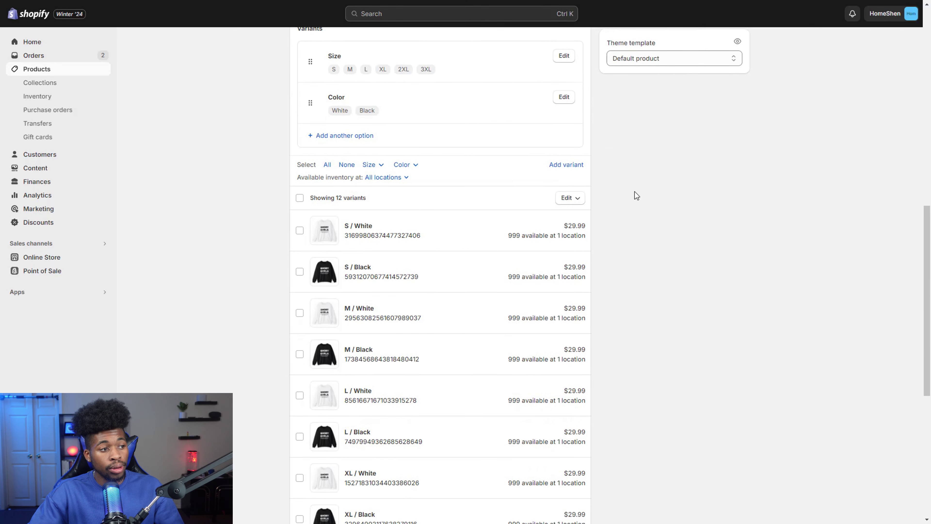
pyautogui.scroll(1, 318, 181)
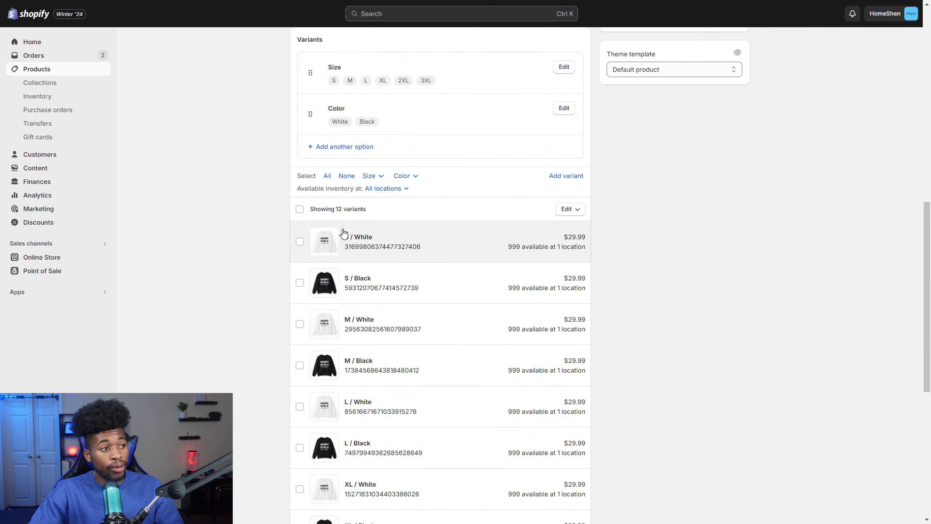
pyautogui.click(299, 208)
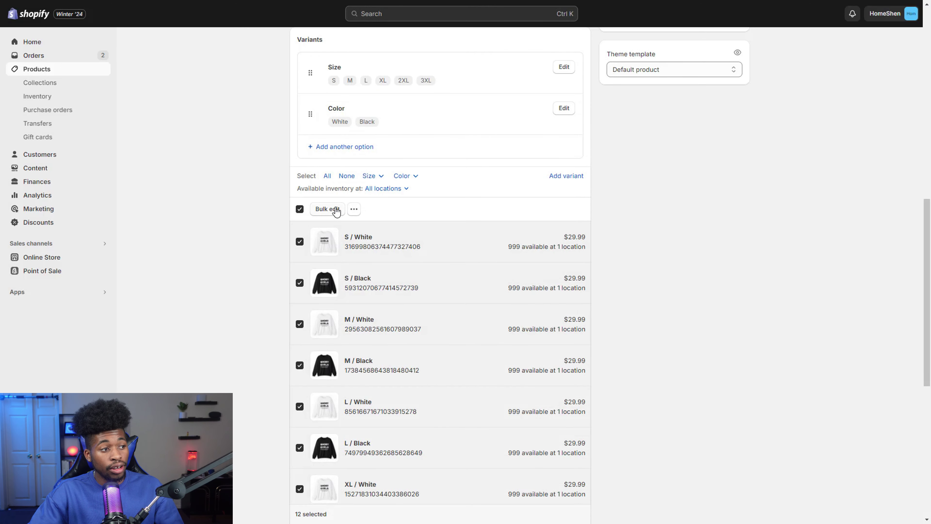
pyautogui.click(327, 209)
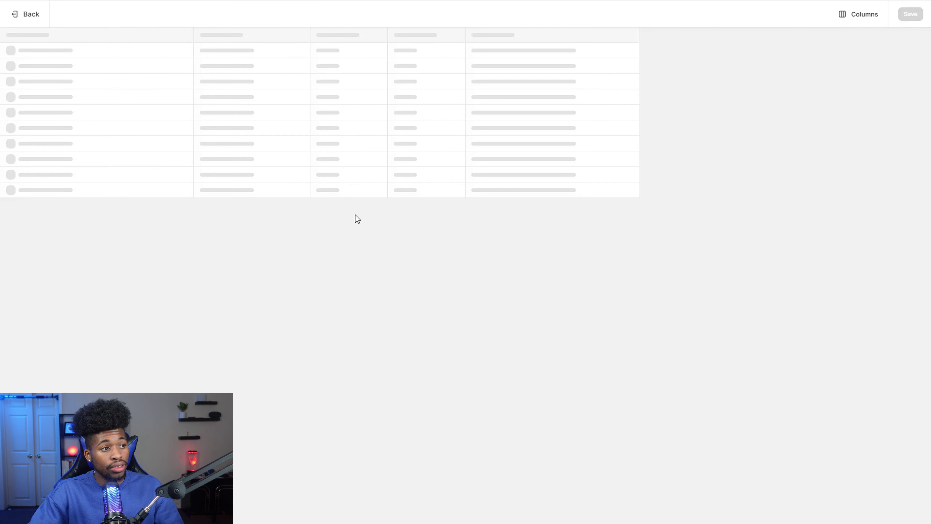
pyautogui.click(846, 15)
pyautogui.scroll(-4, 798, 162)
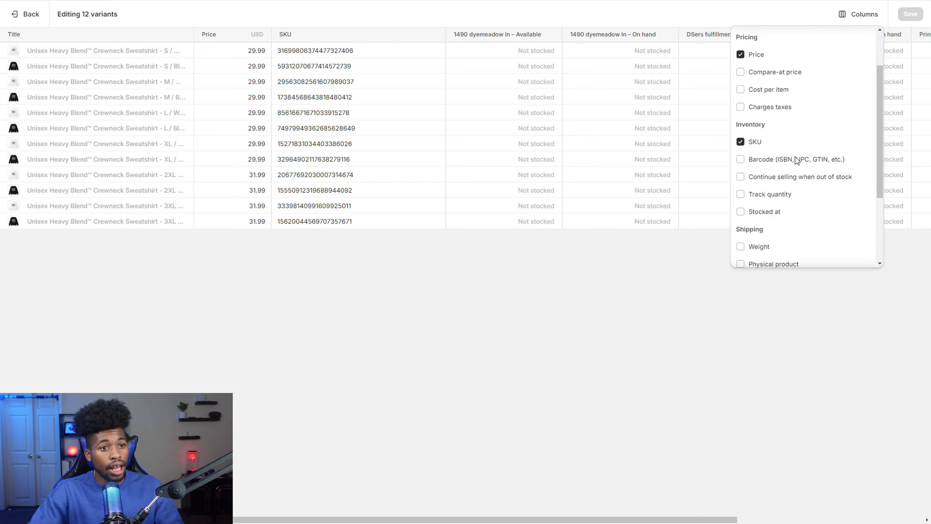
pyautogui.click(741, 108)
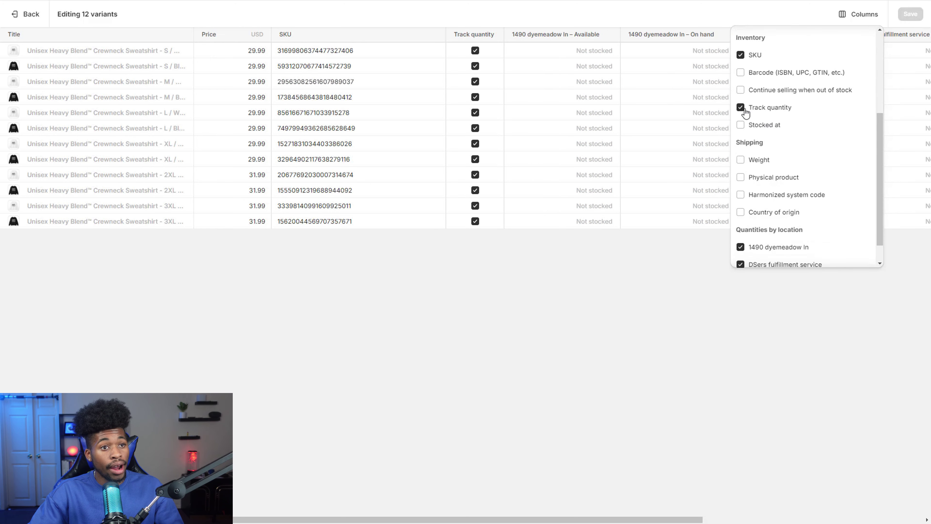
pyautogui.click(601, 293)
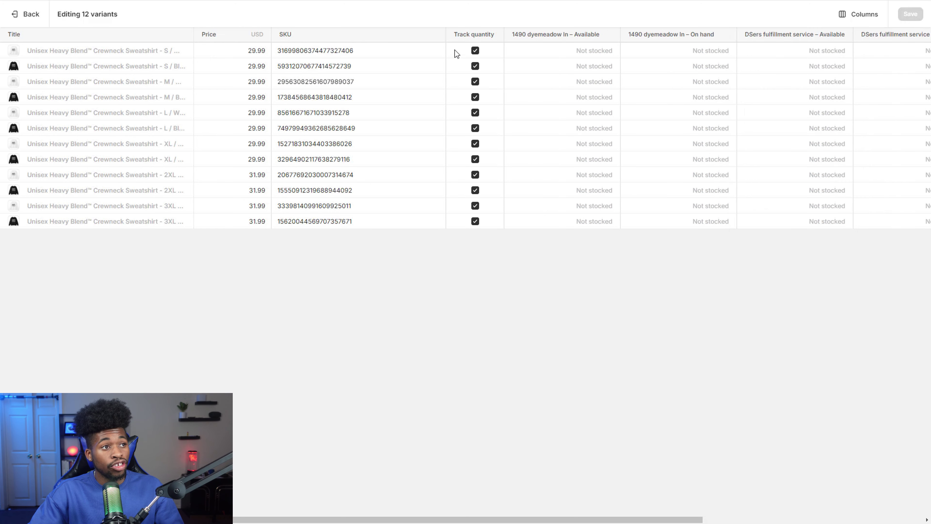
# - Switch quantity tracking off and back on for all of the sweatshirt's variants, and save them
pyautogui.moveTo(456, 53); pyautogui.dragTo(488, 208)
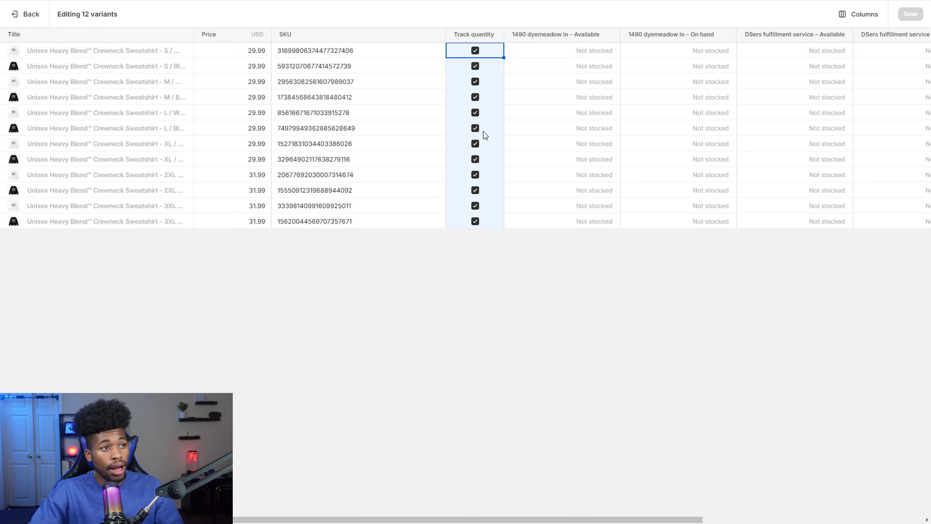
pyautogui.click(476, 206)
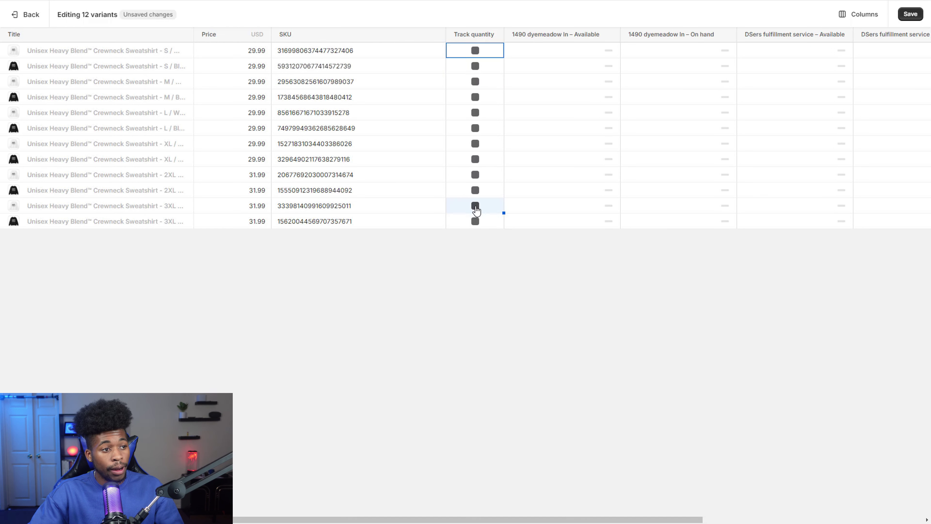
pyautogui.moveTo(465, 55); pyautogui.dragTo(480, 224)
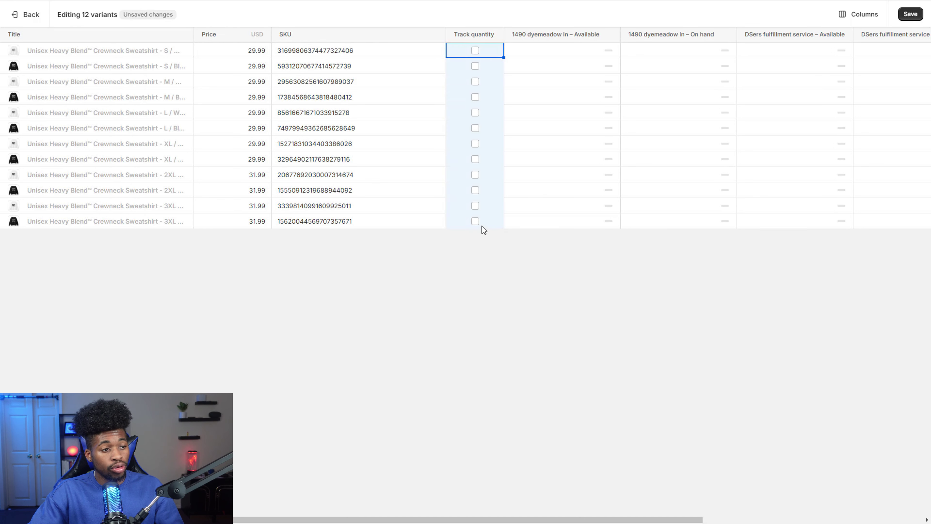
pyautogui.click(475, 222)
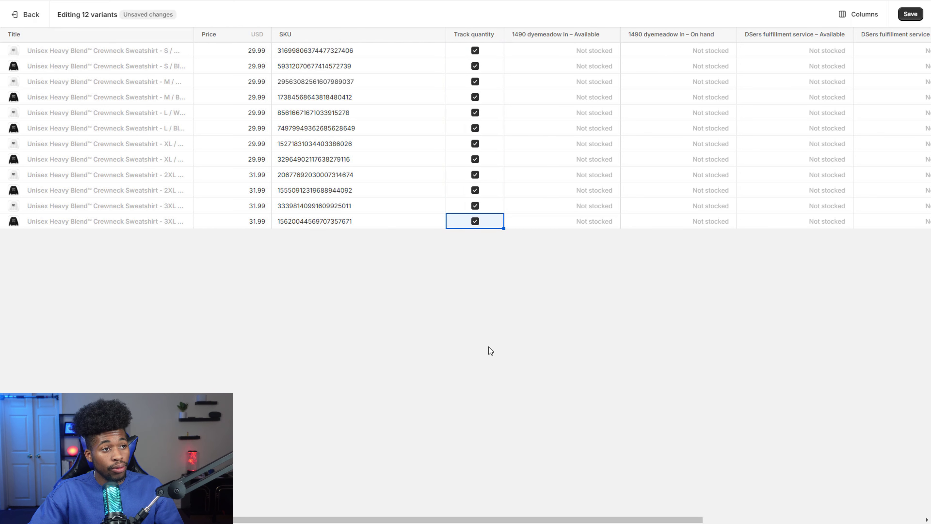
pyautogui.click(909, 15)
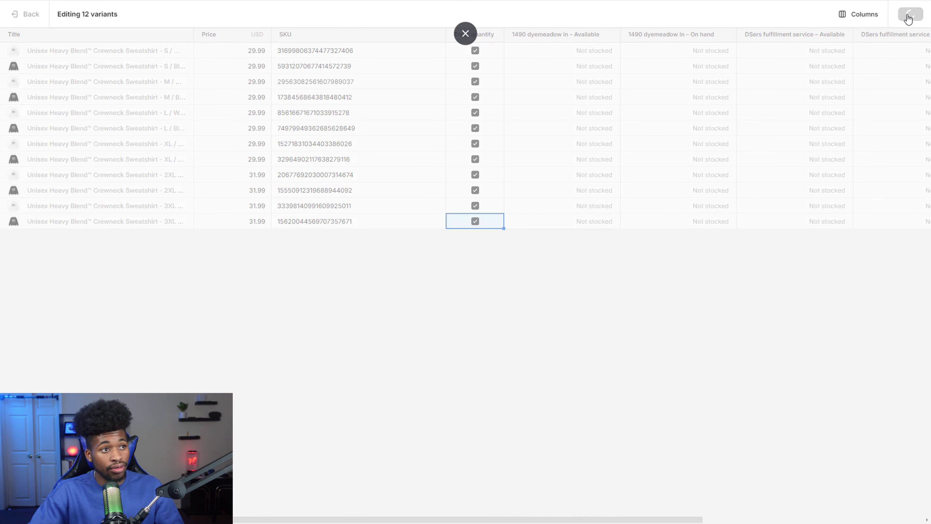
# - Select the Printify available quantity cells for all of the sweatshirt's variants
pyautogui.hscroll(5, 900, 509)
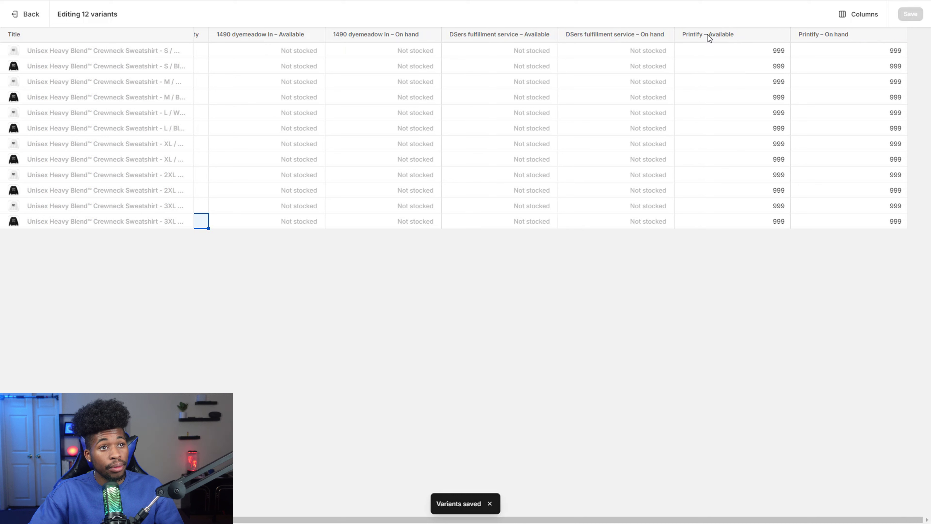
pyautogui.moveTo(722, 55); pyautogui.dragTo(747, 244)
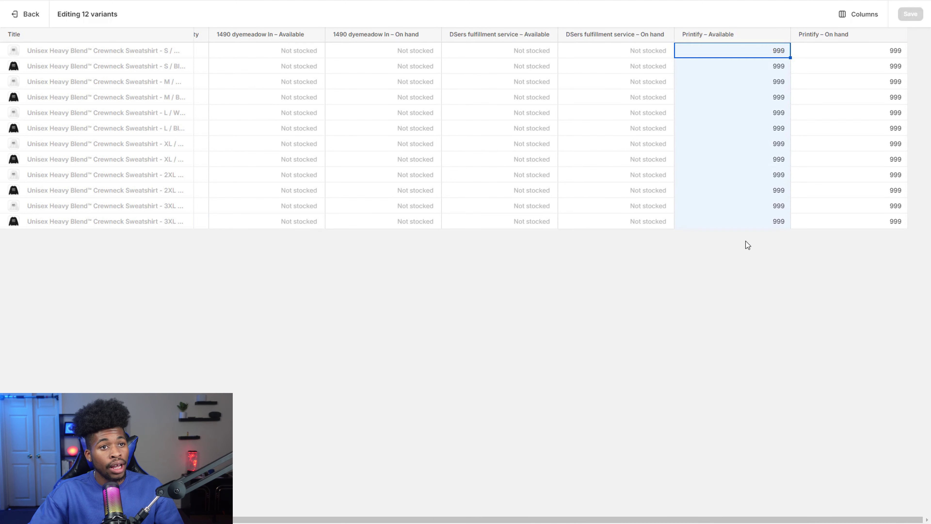
pyautogui.click(766, 207)
pyautogui.click(766, 208)
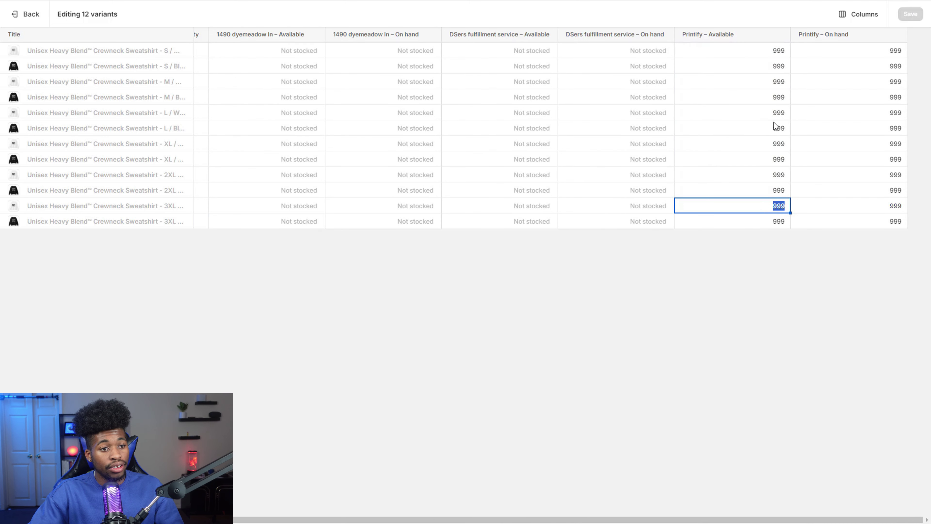
pyautogui.moveTo(760, 55); pyautogui.dragTo(742, 253)
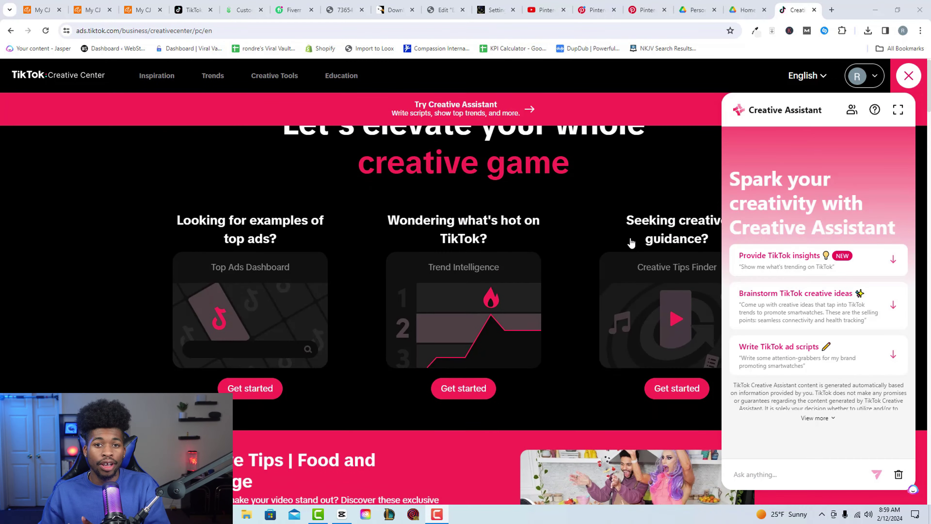
# - On the TikTok Creative Center homepage, enlarge the Creative Assistant, restore its size and close it
pyautogui.scroll(-2, 630, 243)
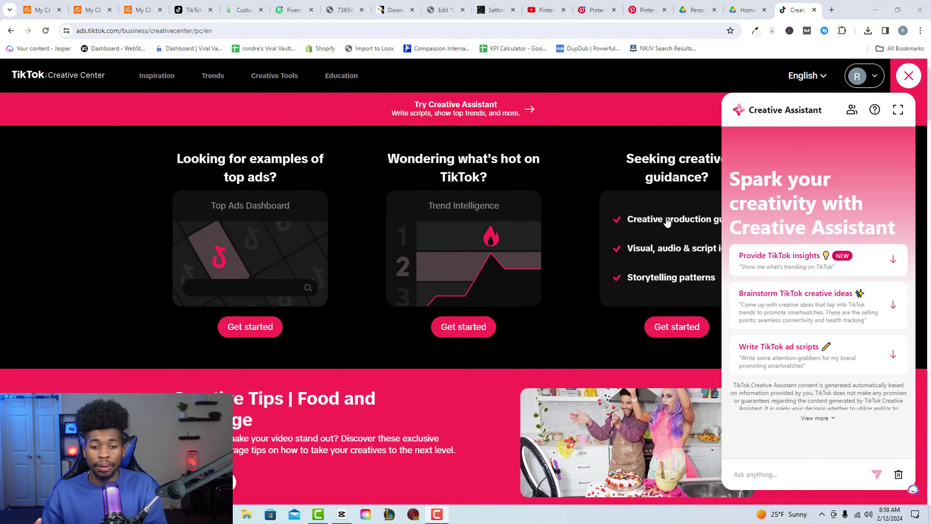
pyautogui.scroll(1, 286, 220)
pyautogui.moveTo(177, 189)
pyautogui.mouseDown()
pyautogui.moveTo(322, 190)
pyautogui.moveTo(281, 208)
pyautogui.moveTo(191, 190)
pyautogui.moveTo(298, 214)
pyautogui.moveTo(192, 191)
pyautogui.mouseUp()
pyautogui.click(902, 110)
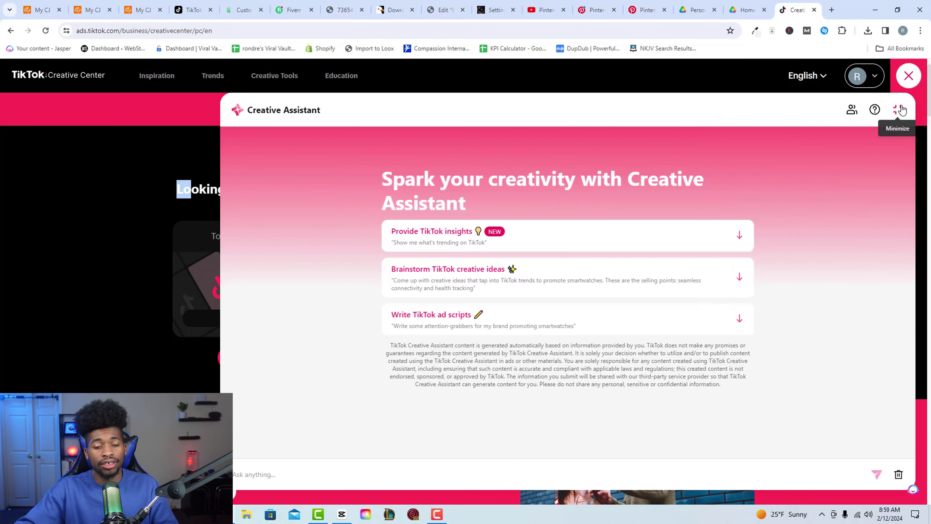
pyautogui.click(901, 111)
pyautogui.click(914, 76)
# - Examine the homepage's tool overview, top-performing ads and Trend Discovery hashtags
pyautogui.scroll(-7, 759, 252)
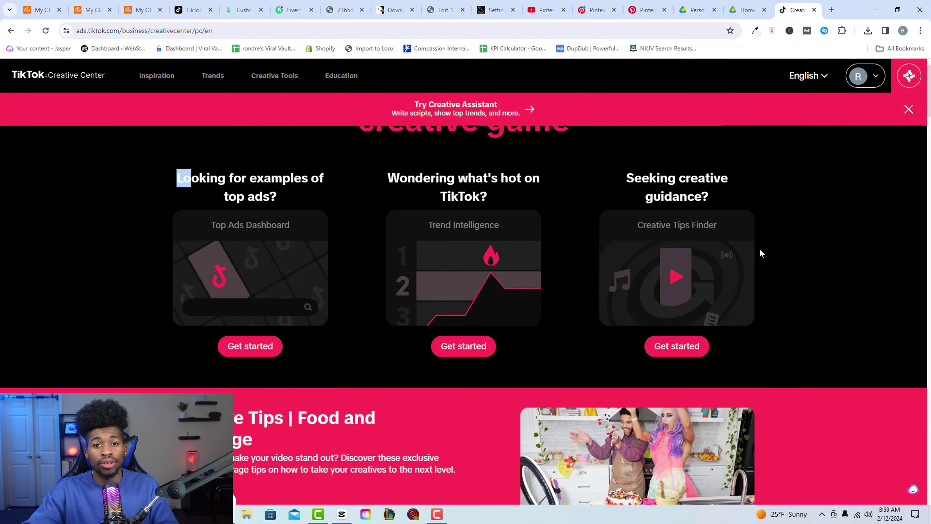
pyautogui.scroll(-5, 261, 310)
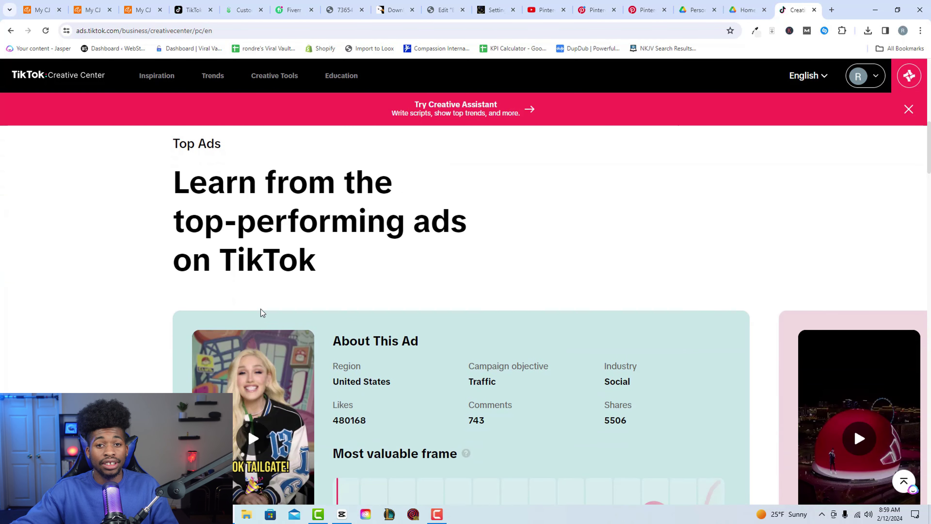
pyautogui.scroll(-4, 324, 357)
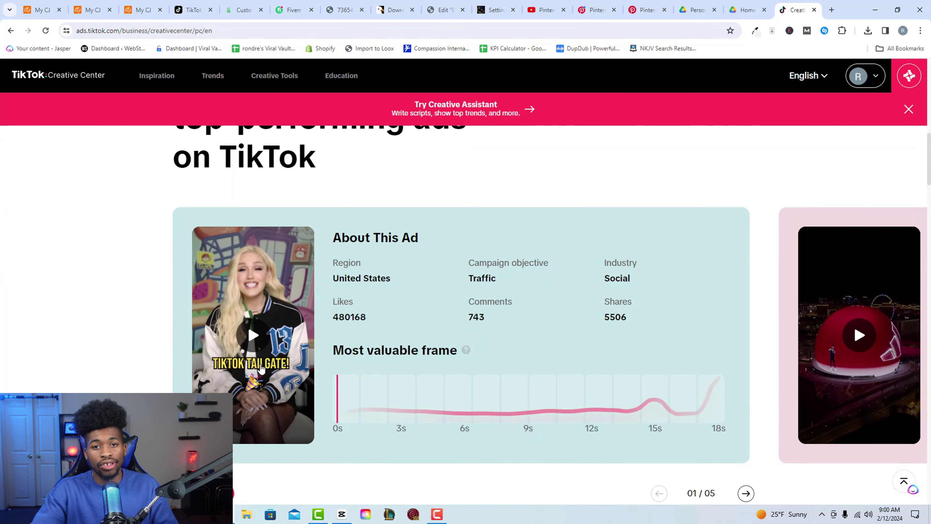
pyautogui.scroll(-3, 523, 355)
pyautogui.scroll(1, 522, 354)
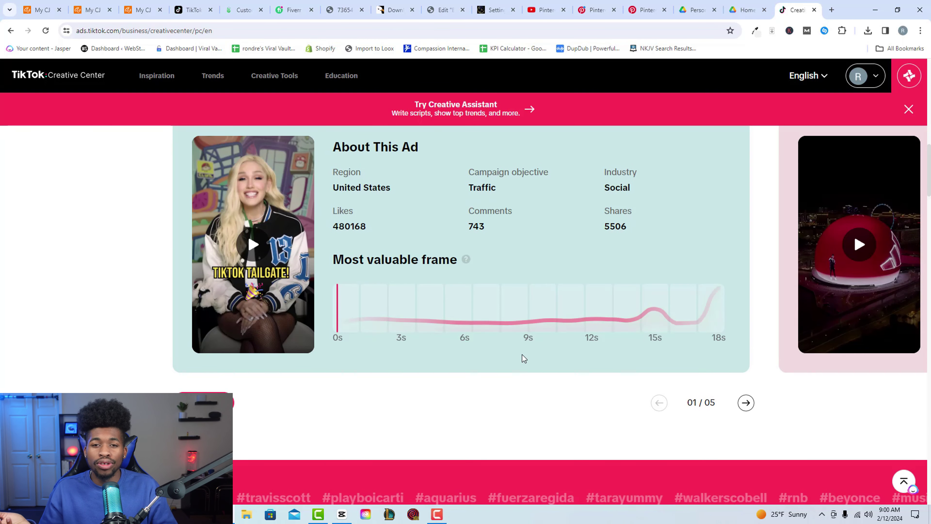
pyautogui.scroll(1, 522, 362)
pyautogui.scroll(-9, 523, 362)
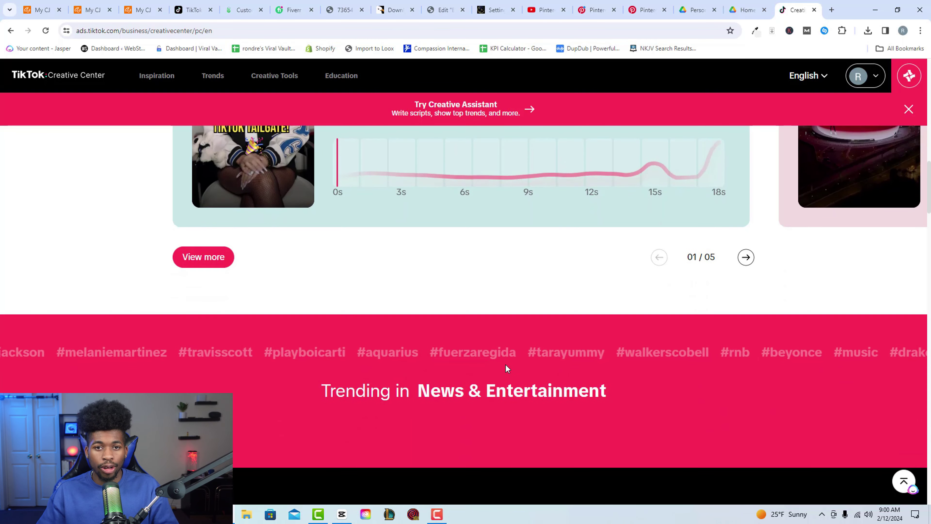
pyautogui.scroll(-8, 539, 354)
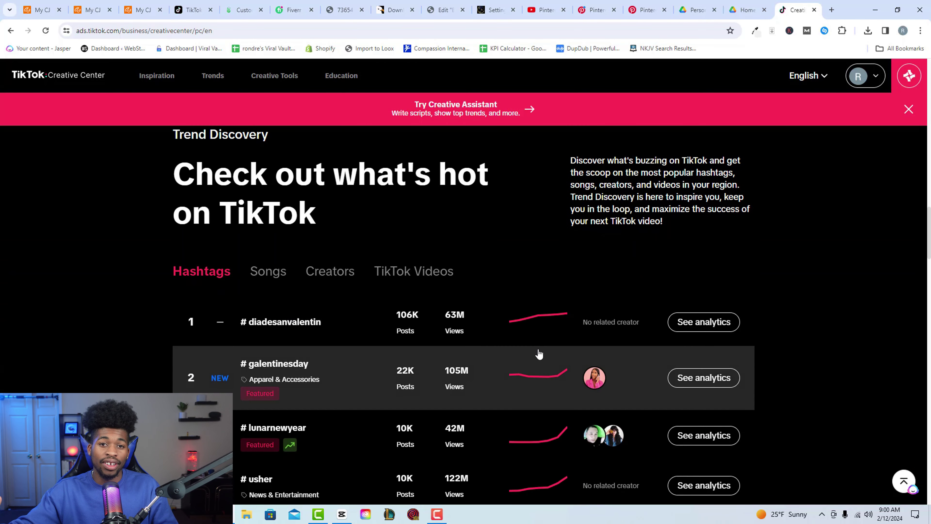
# - Examine the homepage's latest content and the Creative Tools section with Video Editor and Video Templates
pyautogui.scroll(-6, 792, 327)
pyautogui.scroll(-7, 792, 319)
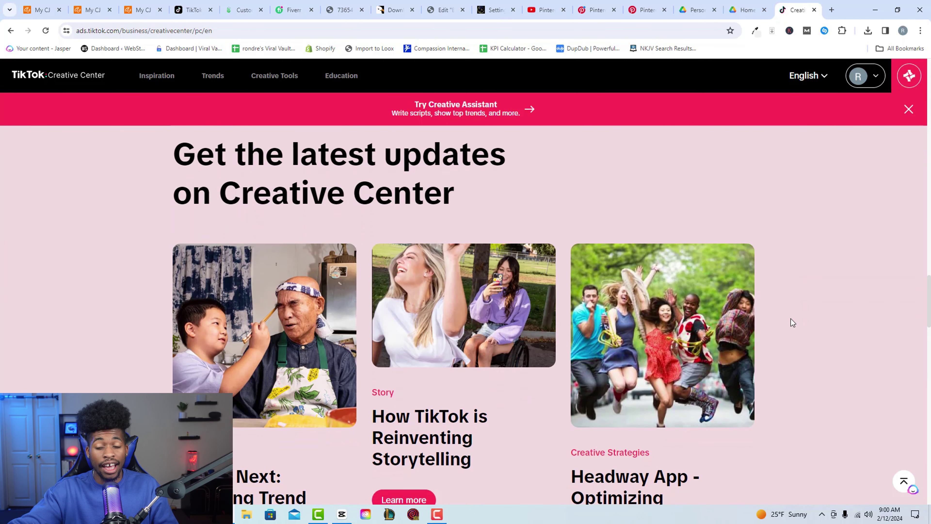
pyautogui.scroll(3, 791, 319)
pyautogui.scroll(-1, 788, 322)
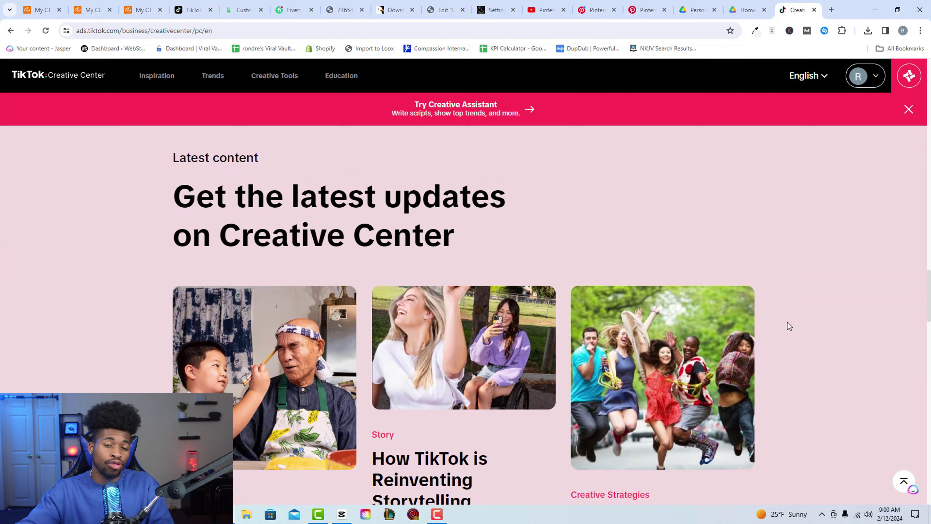
pyautogui.scroll(-3, 787, 322)
pyautogui.scroll(-15, 787, 322)
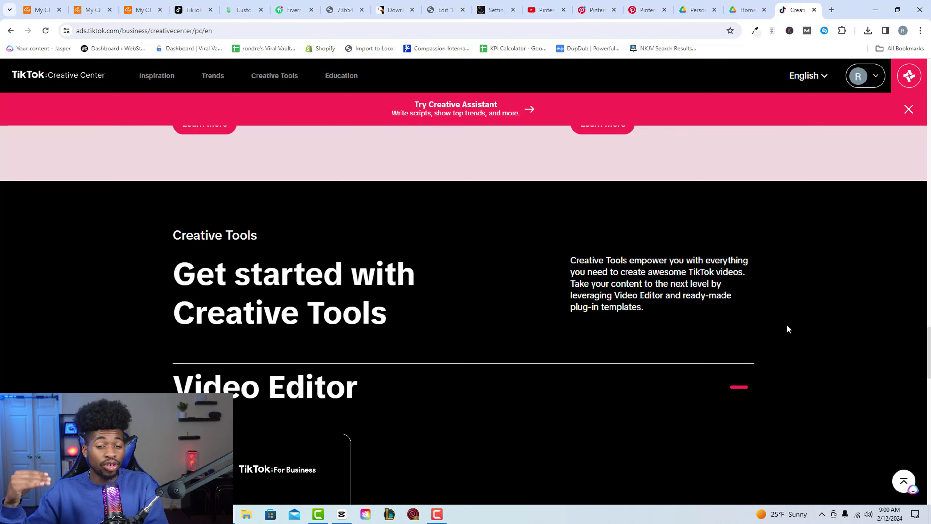
pyautogui.scroll(-3, 786, 332)
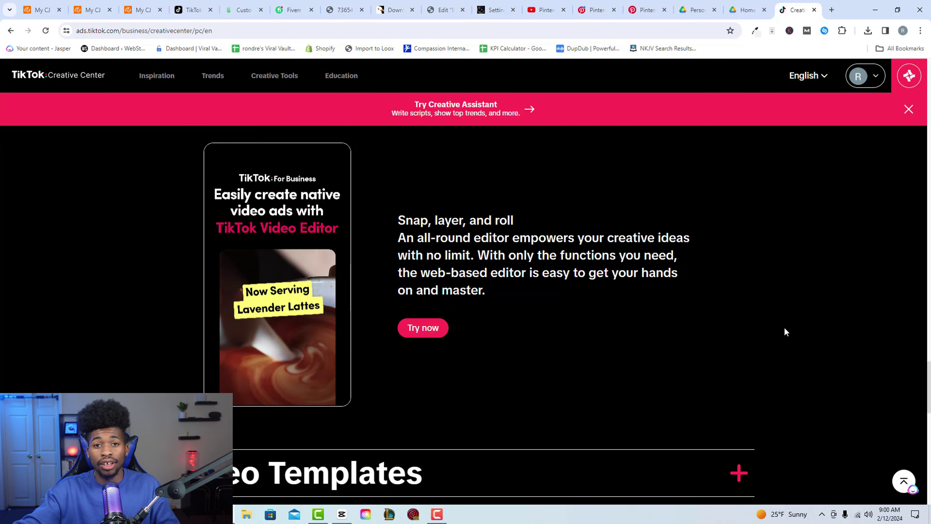
pyautogui.scroll(-6, 785, 332)
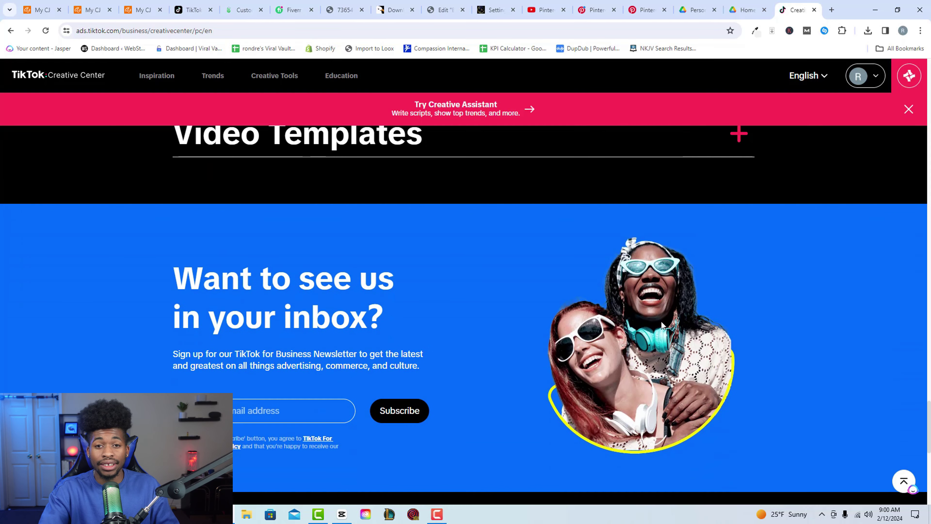